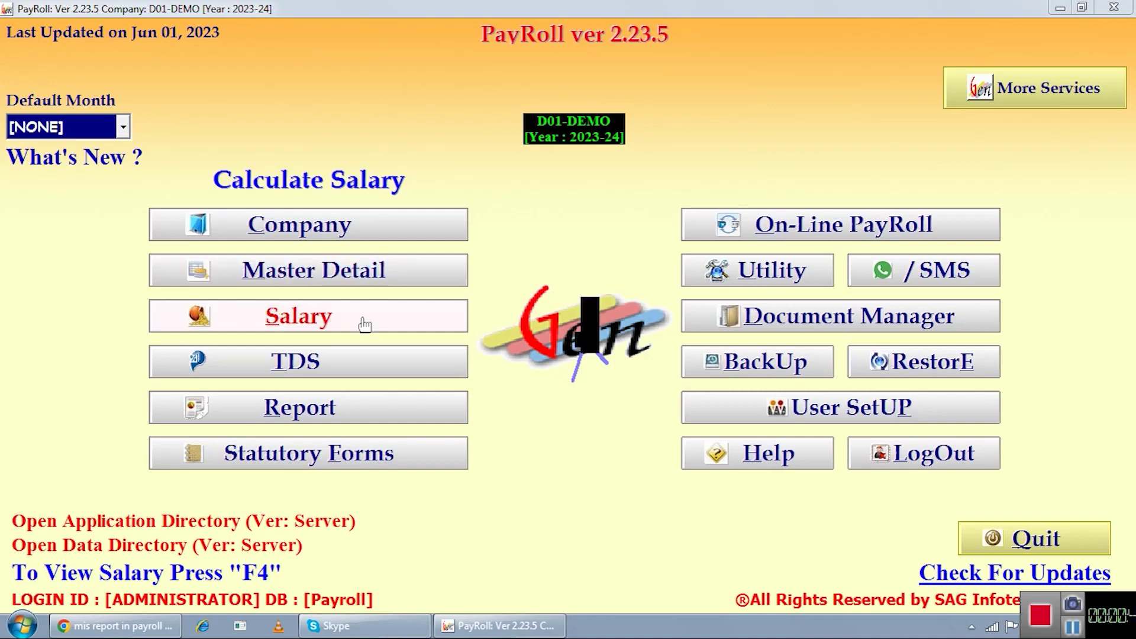
# - Open the PaySlip Generation salary report and proceed to its options for June with all employees included
pyautogui.click(330, 413)
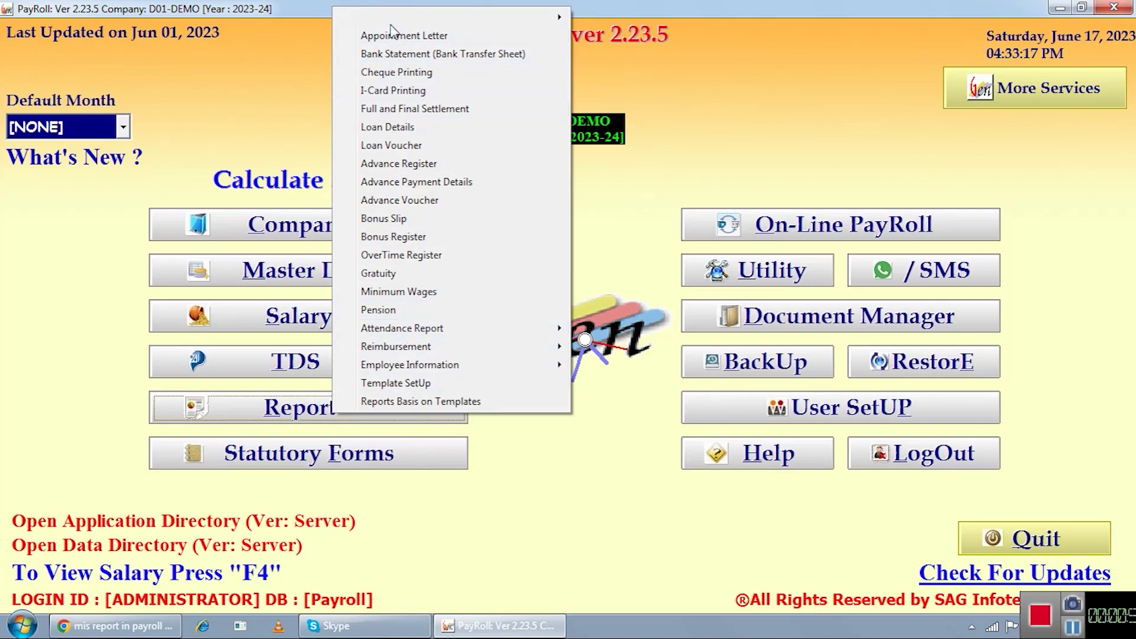
pyautogui.moveTo(391, 22)
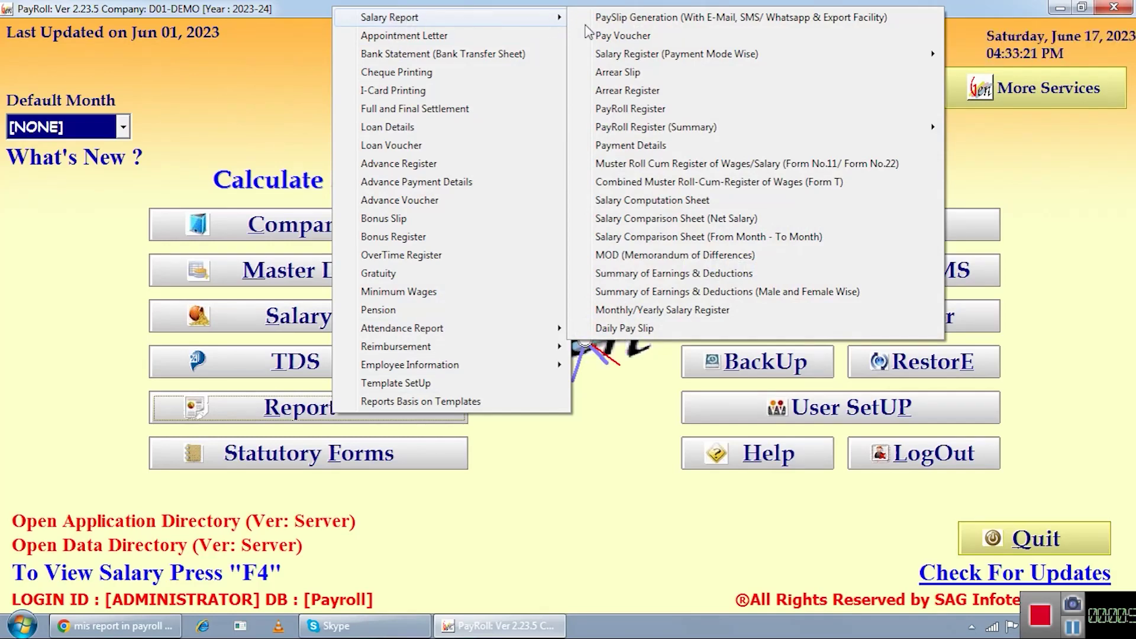
pyautogui.click(658, 20)
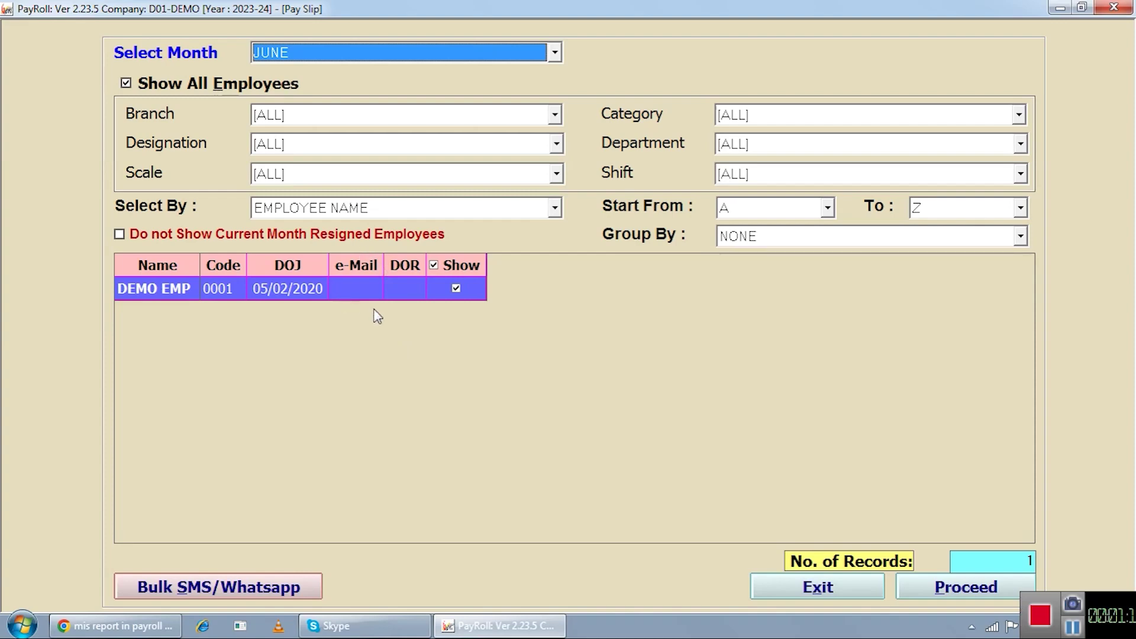
pyautogui.click(940, 586)
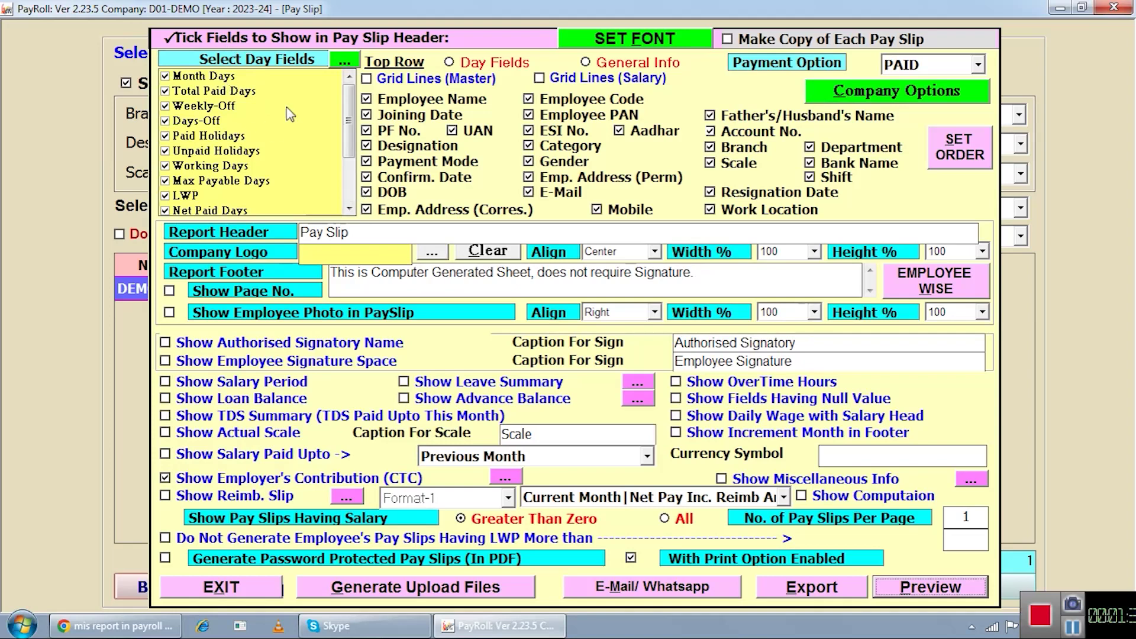
# - Include actual scale, TDS summary, loan balance, salary period, employee signature space, authorised signatory name, overtime hours and null-value fields on the pay slip
pyautogui.scroll(-2, 344, 105)
pyautogui.scroll(2, 340, 177)
pyautogui.scroll(-1, 340, 177)
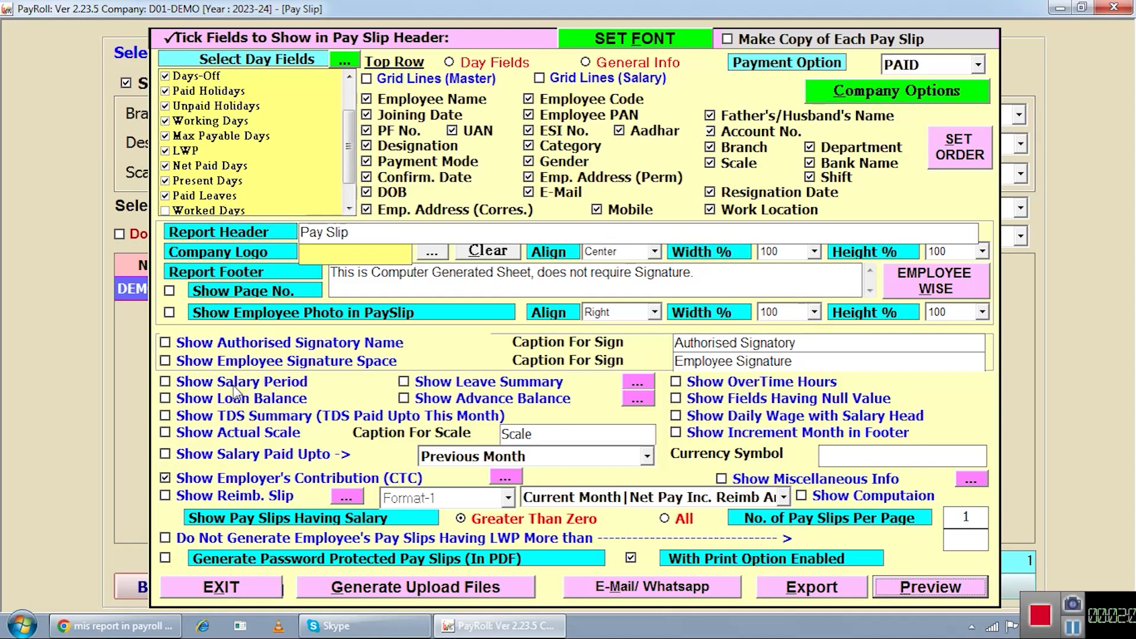
pyautogui.click(166, 432)
pyautogui.click(166, 416)
pyautogui.click(165, 398)
pyautogui.click(166, 382)
pyautogui.click(165, 361)
pyautogui.click(165, 342)
pyautogui.click(676, 381)
pyautogui.click(676, 398)
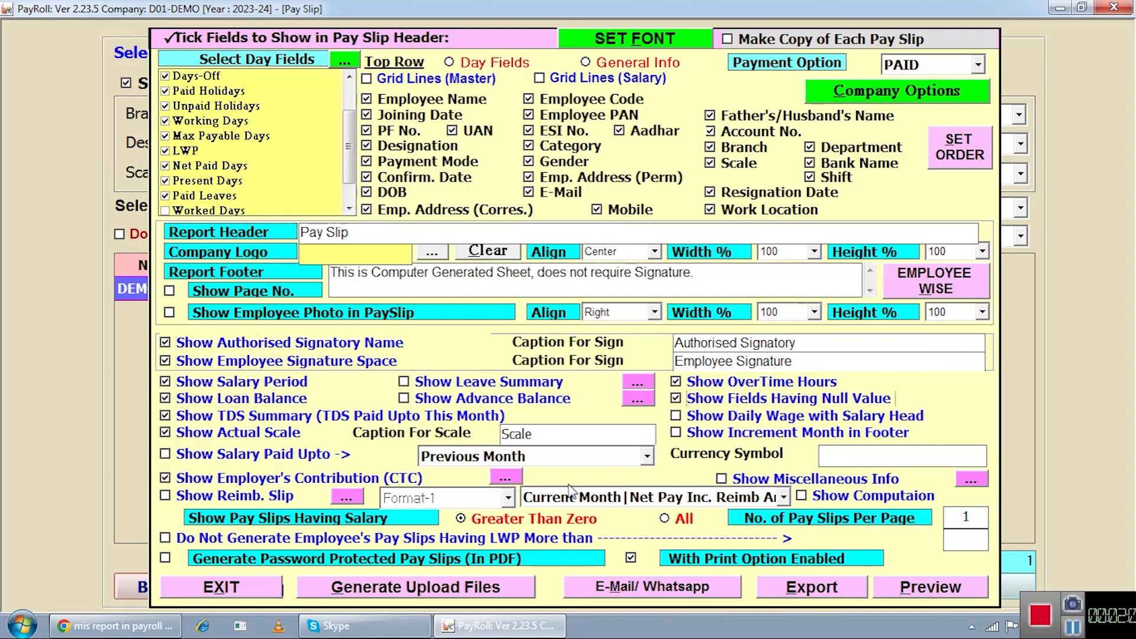
# - Preview the pay slip for June and read through its employee details, earnings, deductions, employer's contribution and signature sections
pyautogui.click(889, 598)
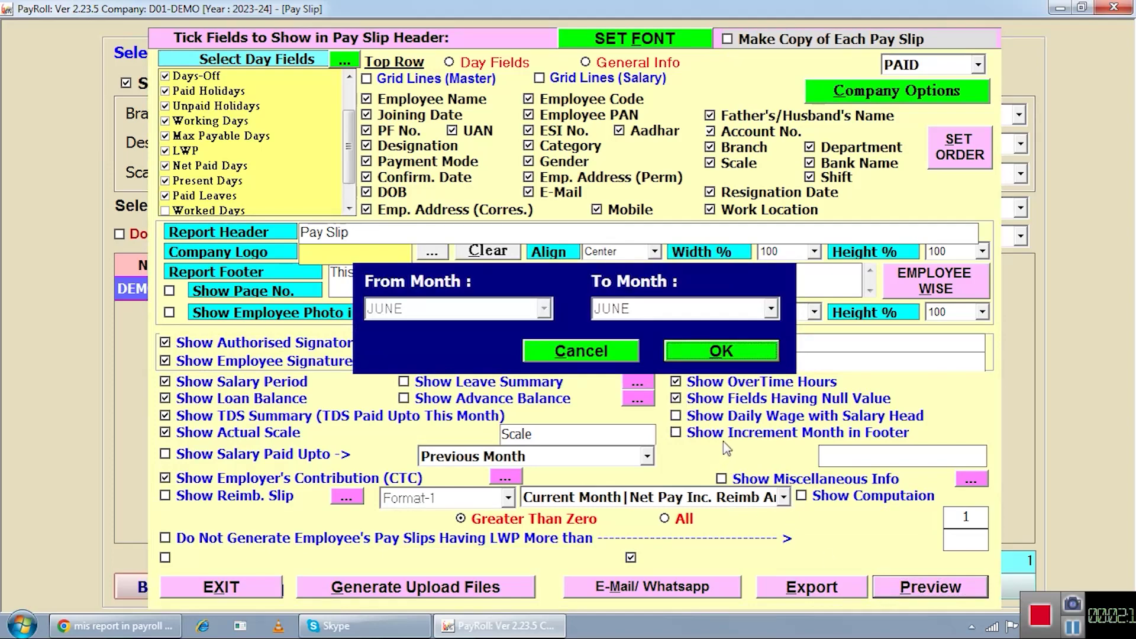
pyautogui.click(737, 353)
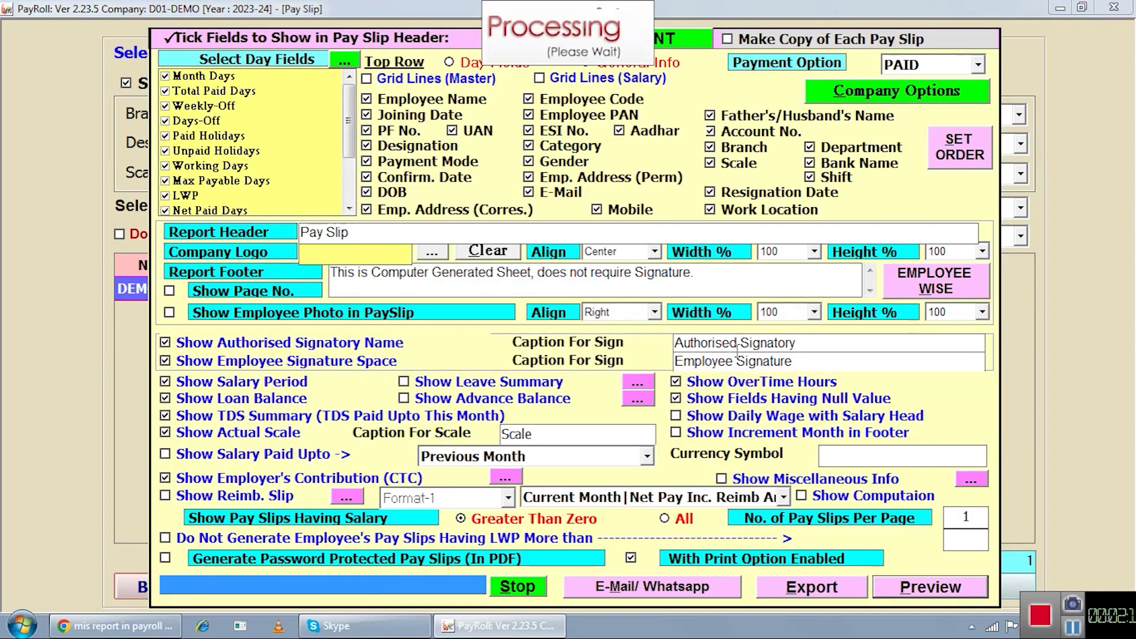
pyautogui.scroll(-10, 728, 376)
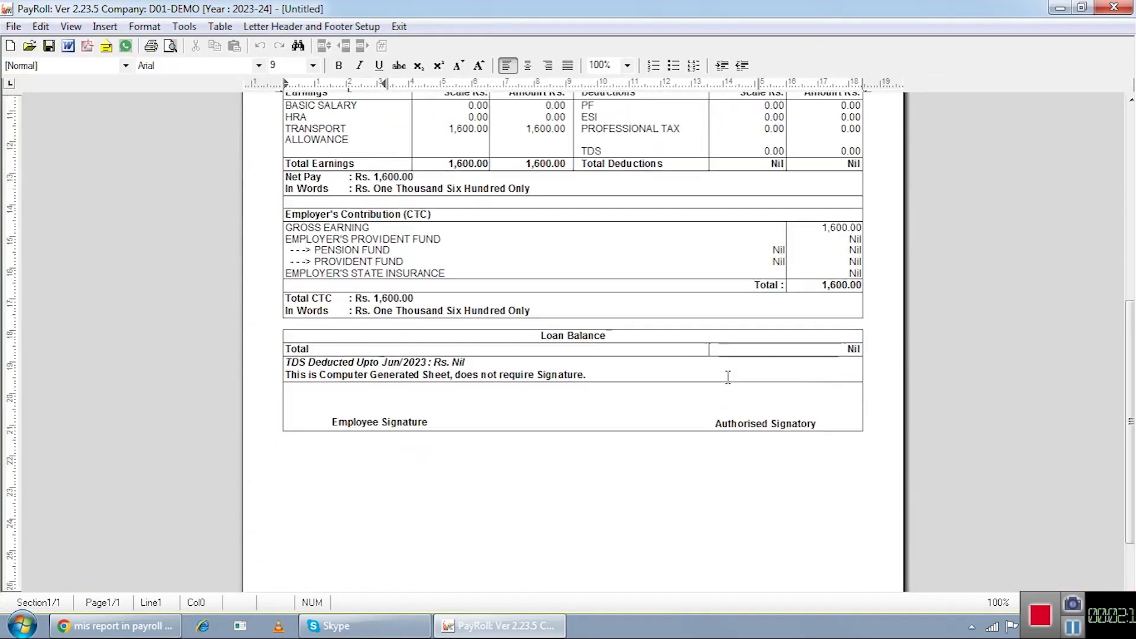
pyautogui.scroll(10, 738, 447)
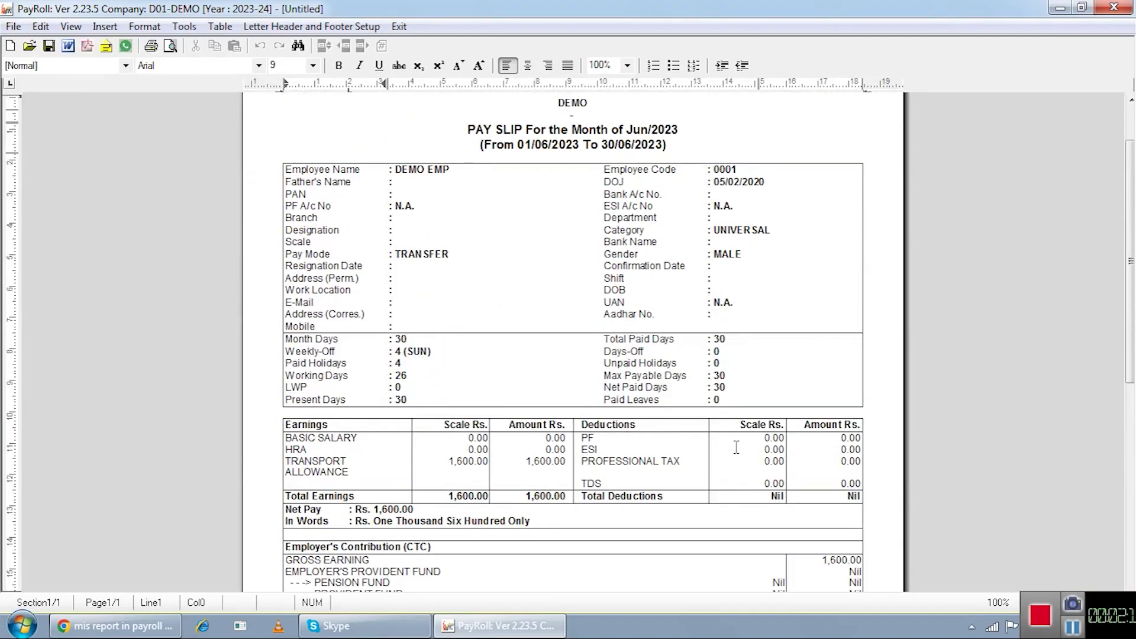
pyautogui.scroll(2, 731, 446)
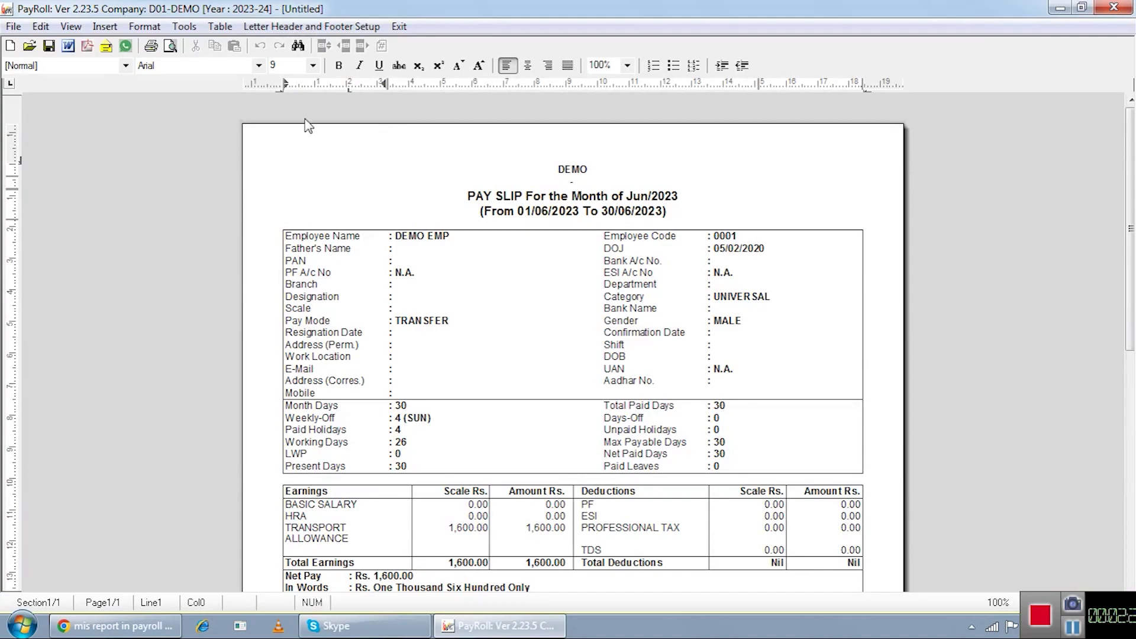
pyautogui.scroll(-3, 481, 265)
pyautogui.scroll(-3, 480, 265)
pyautogui.scroll(6, 481, 266)
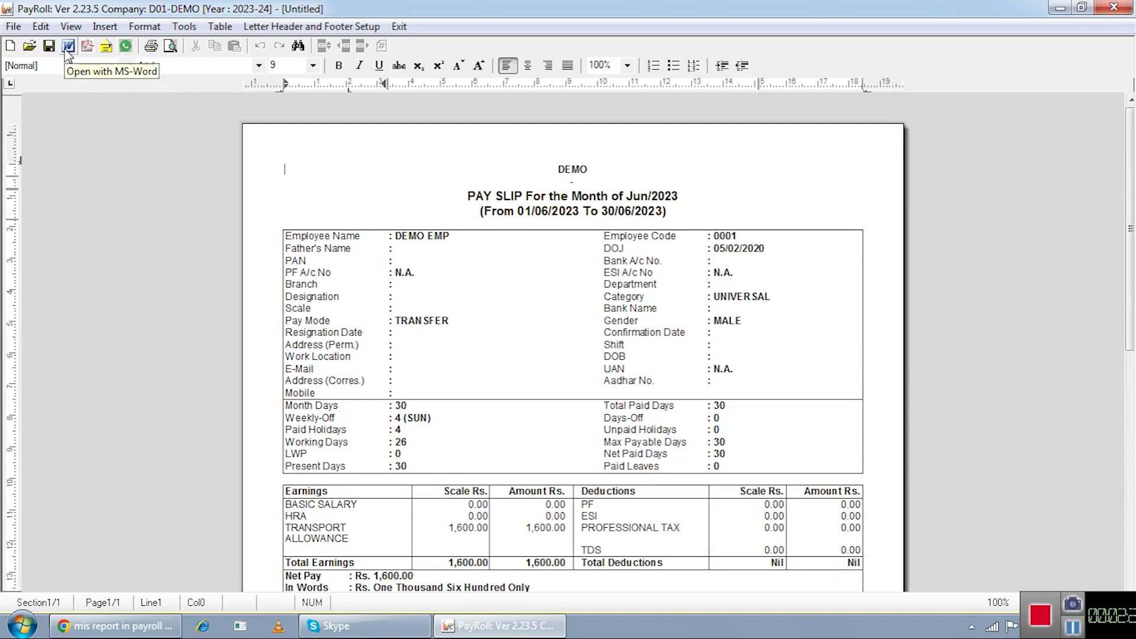
# - View the e-mail and WhatsApp setup for the previewed pay slip, close it unsent and exit the preview
pyautogui.click(125, 48)
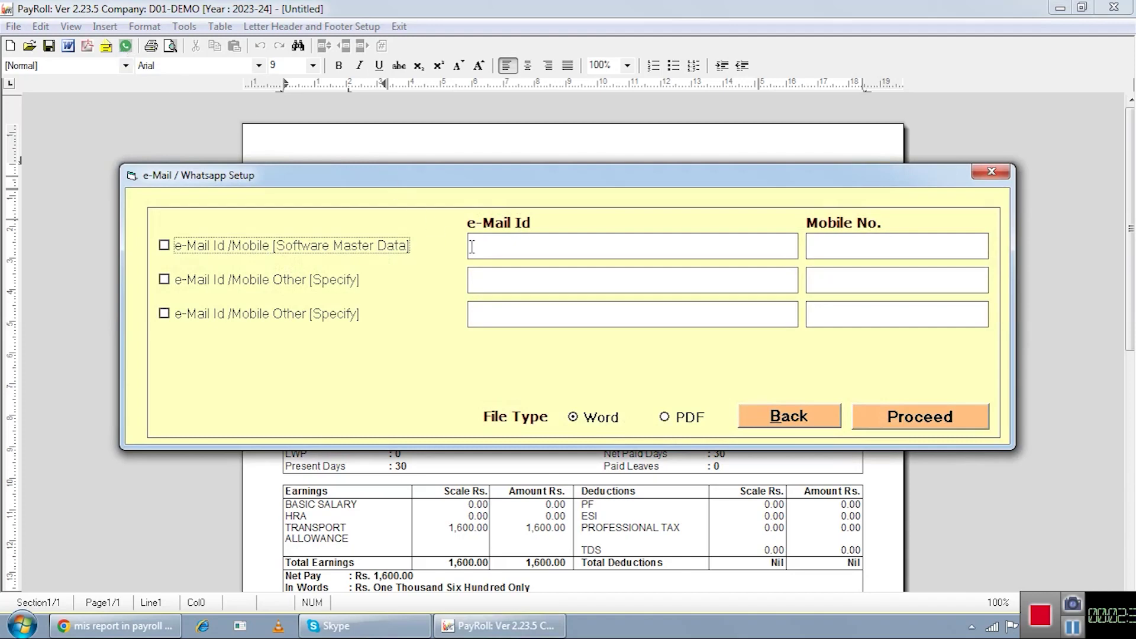
pyautogui.click(518, 244)
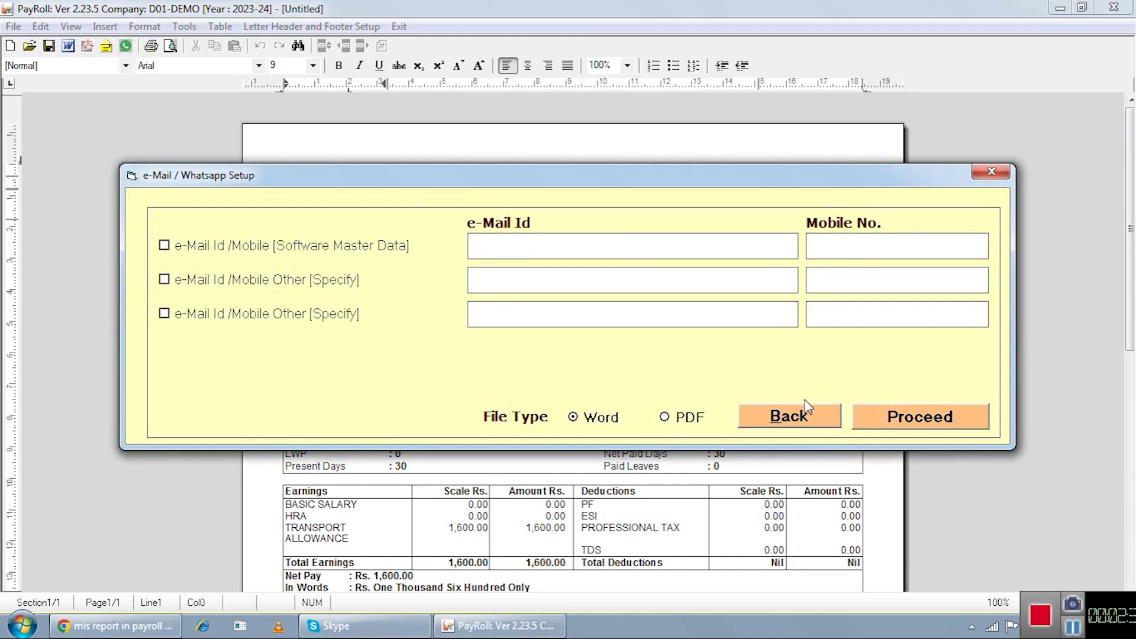
pyautogui.click(991, 173)
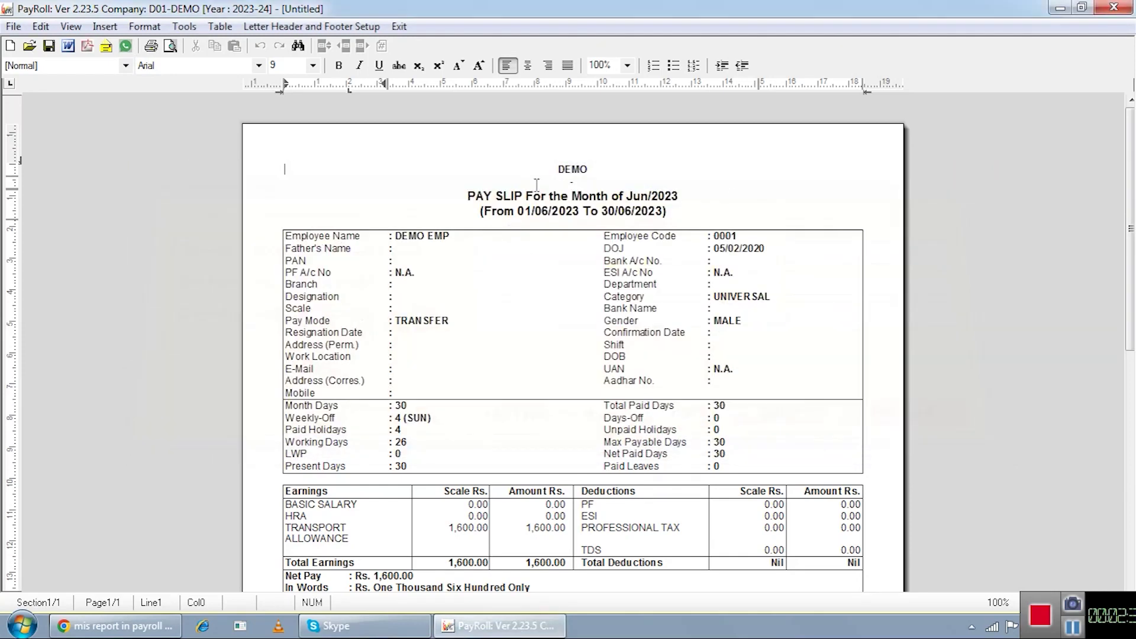
pyautogui.click(399, 27)
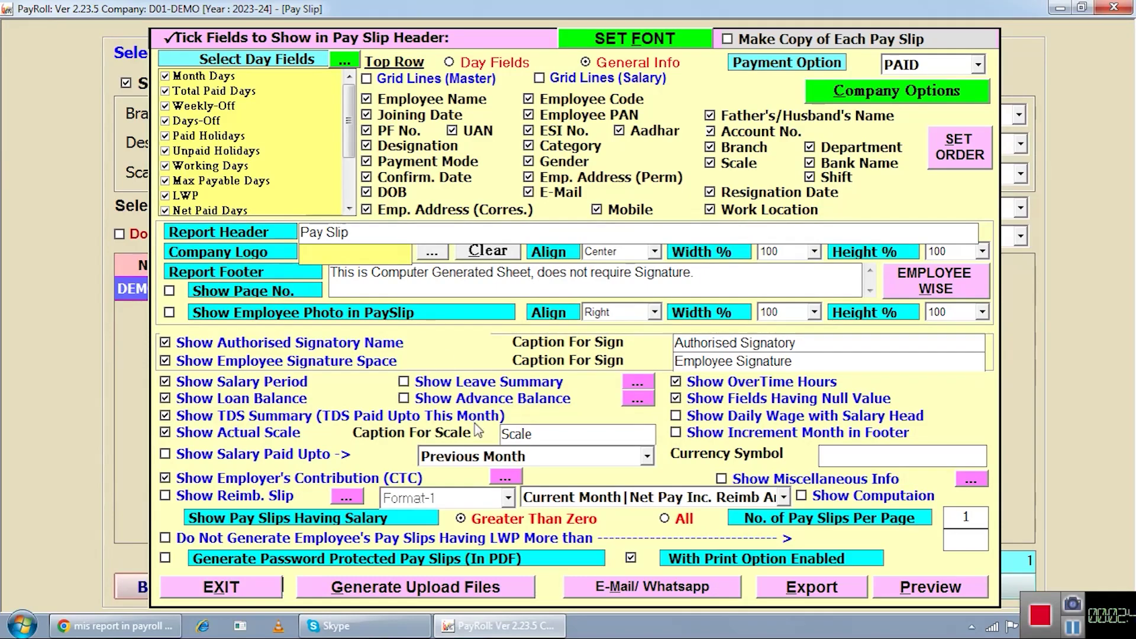
# - Generate the June pay slip upload files in read-only PDF format with no digital signature, entering the administrator password
pyautogui.click(350, 596)
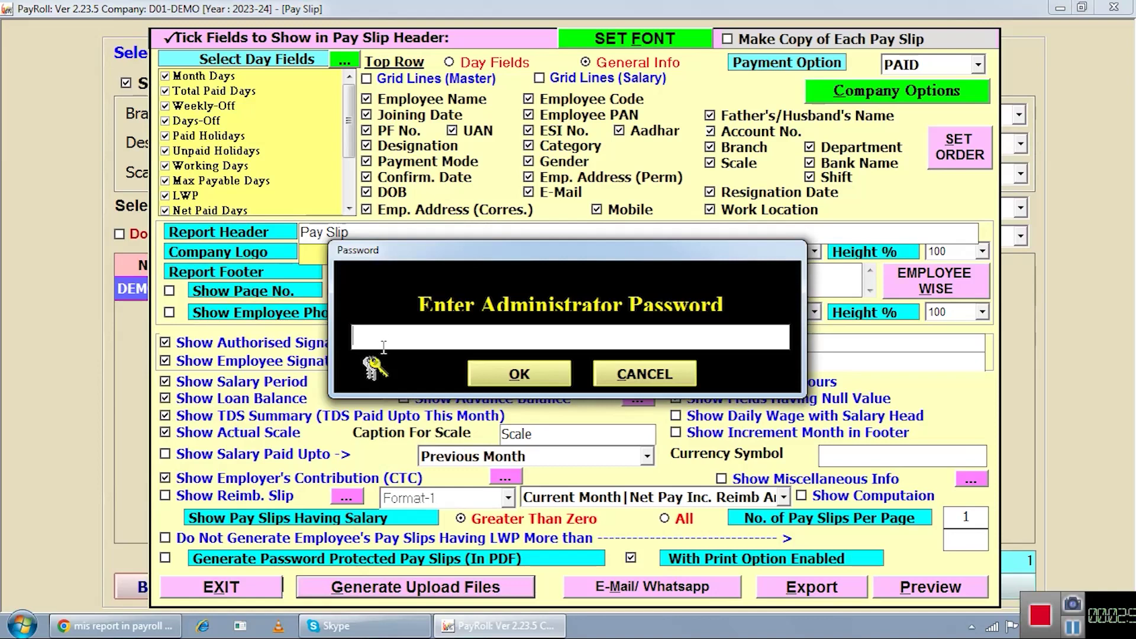
pyautogui.write('*****')
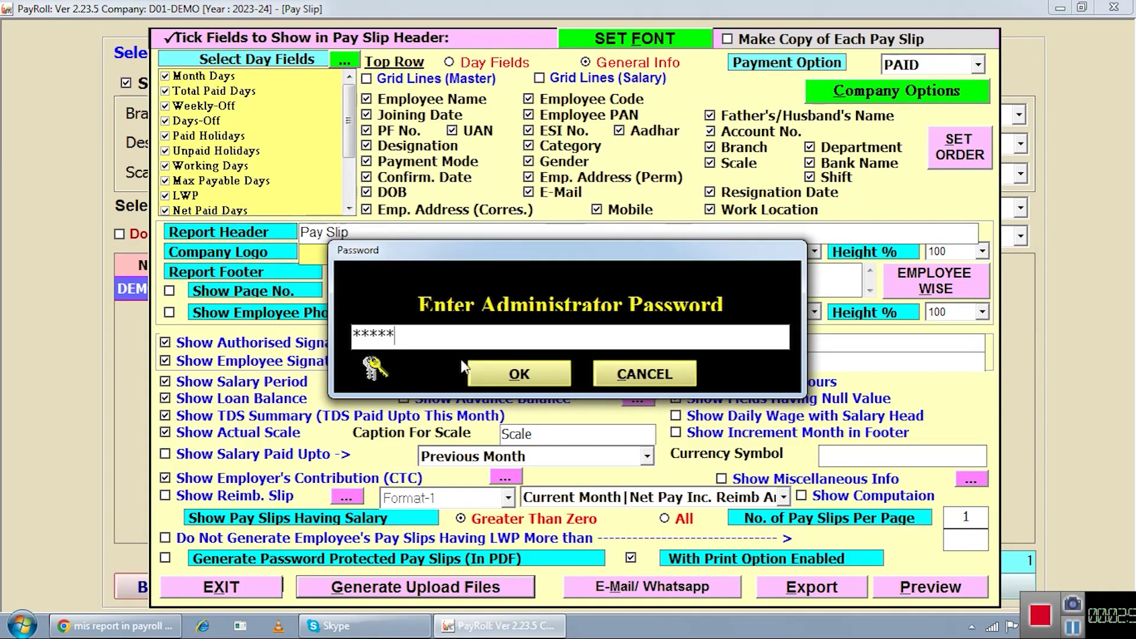
pyautogui.click(476, 372)
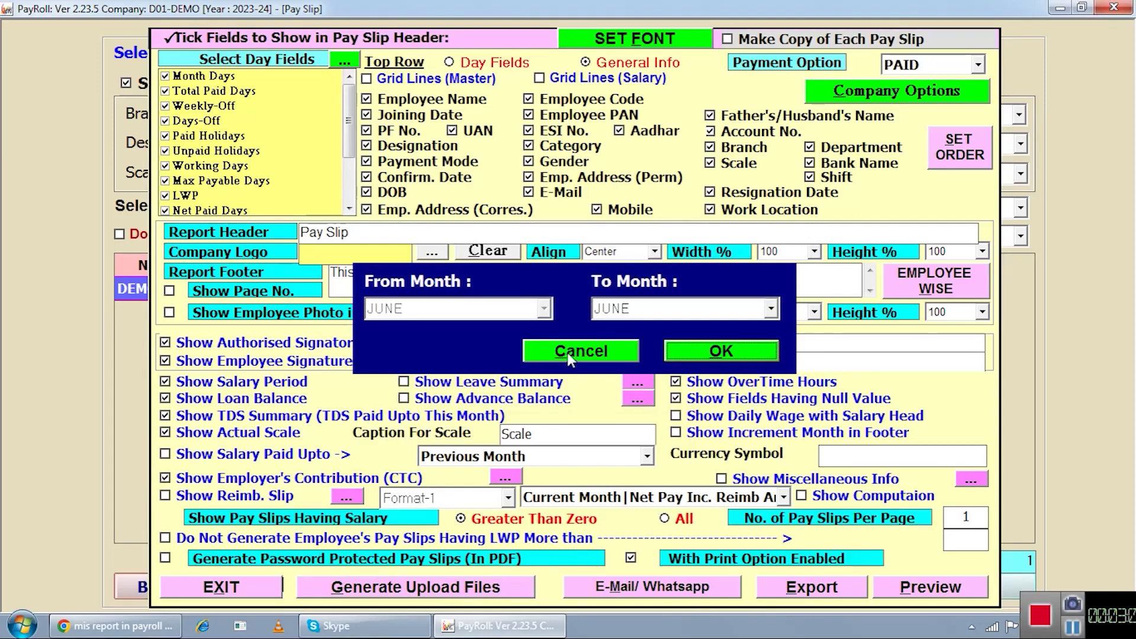
pyautogui.click(716, 352)
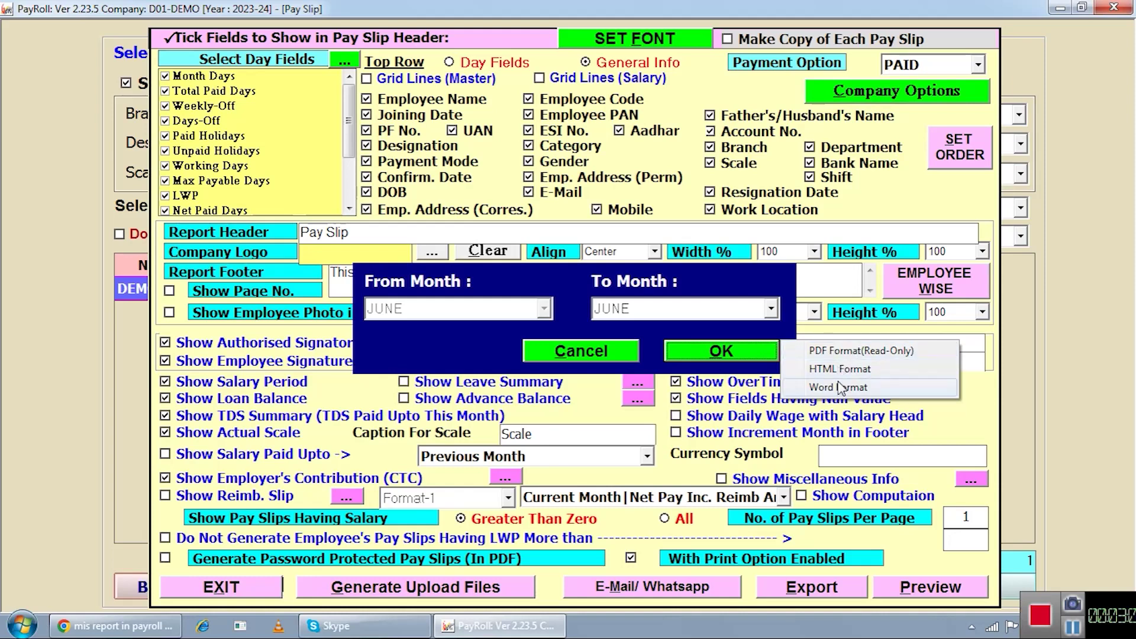
pyautogui.click(843, 350)
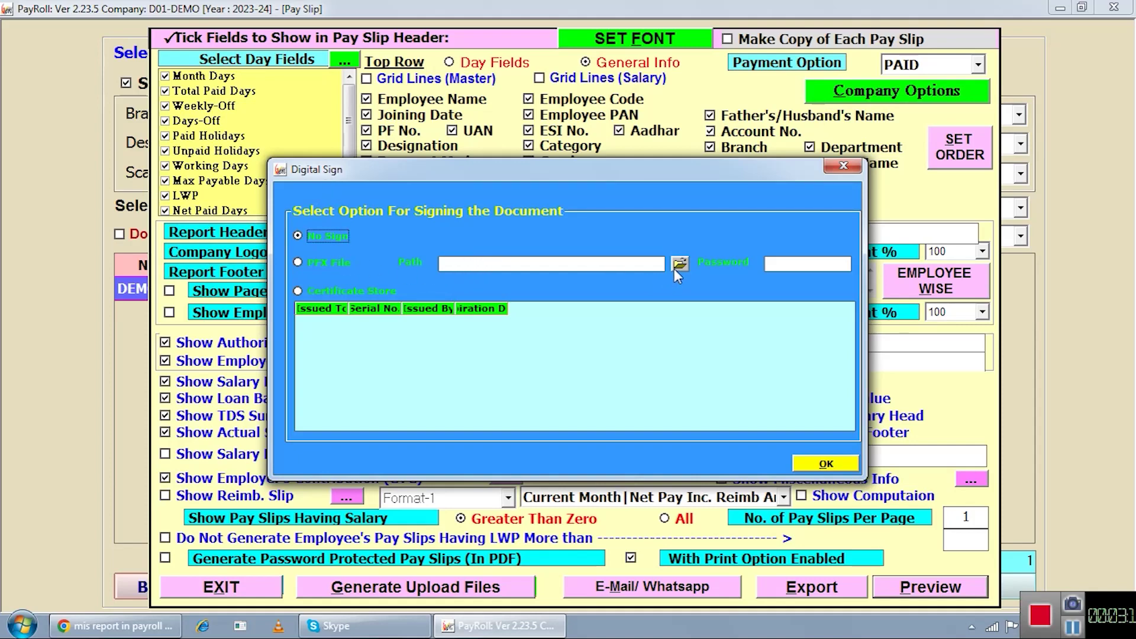
pyautogui.click(802, 469)
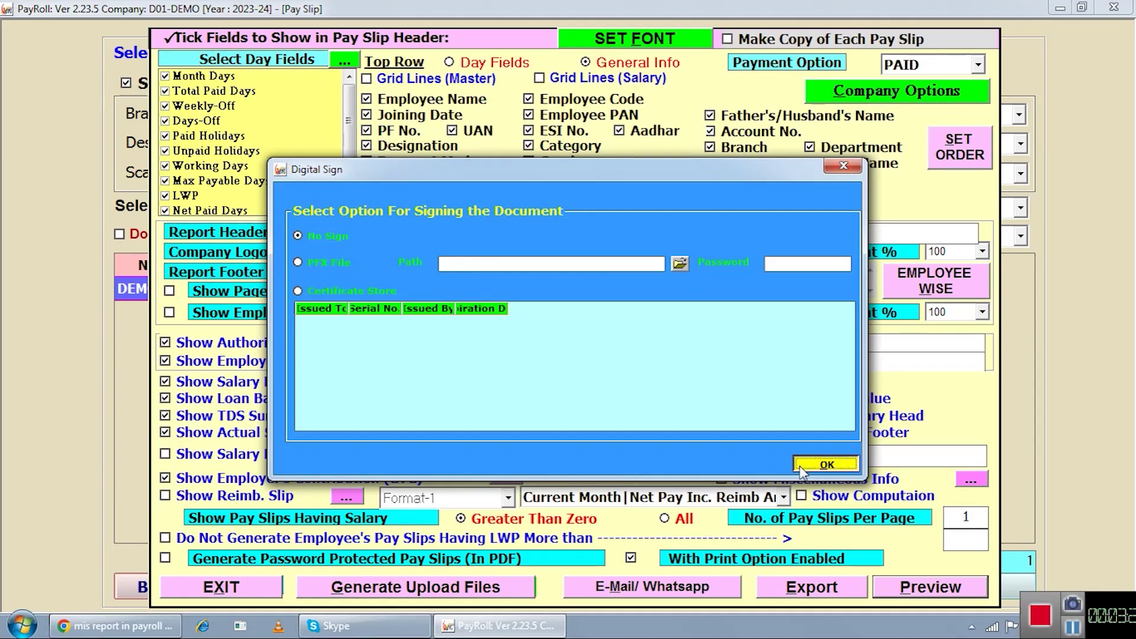
pyautogui.click(629, 378)
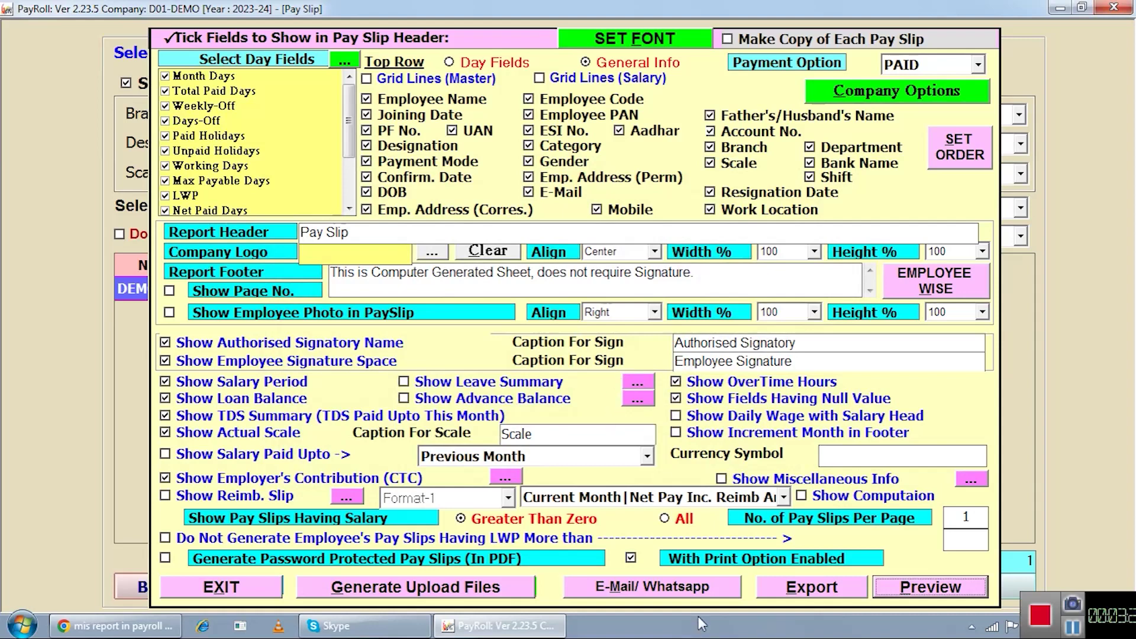
# - Prepare June pay slips in PDF format for e-mailing only to employees with e-mail IDs, entering the administrator password and closing the digital signing options
pyautogui.click(688, 591)
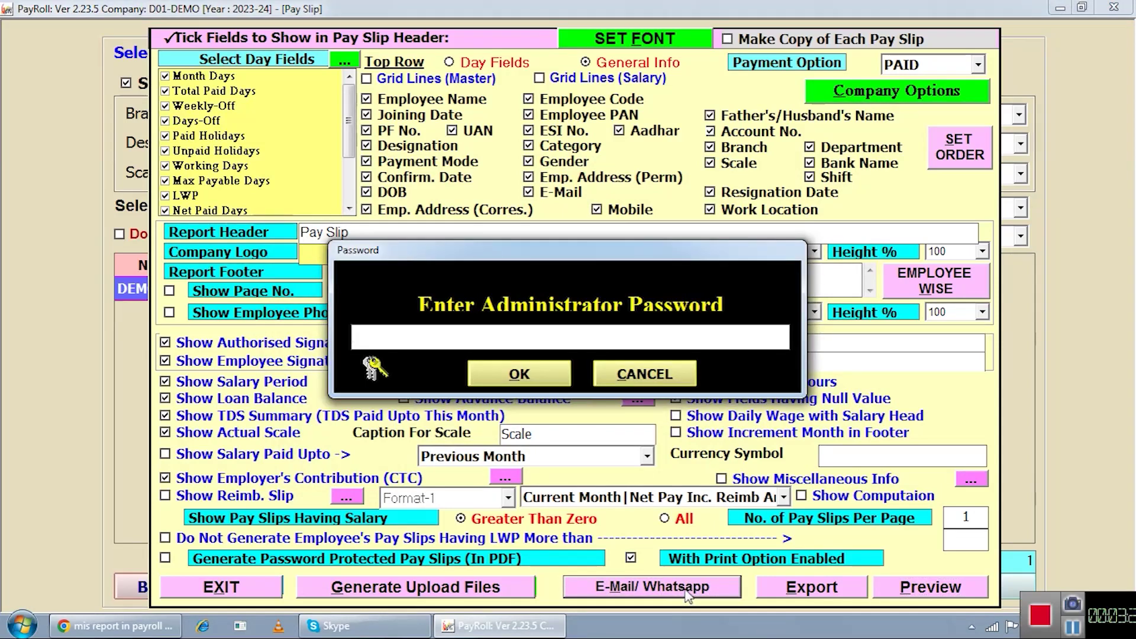
pyautogui.write('****')
pyautogui.click(529, 385)
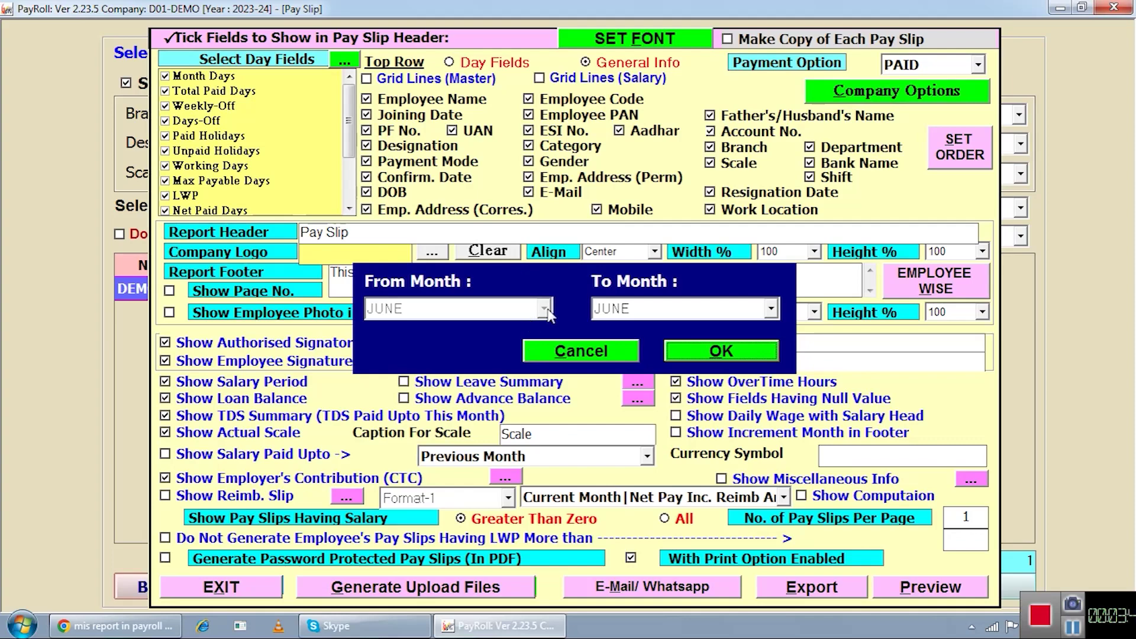
pyautogui.click(689, 354)
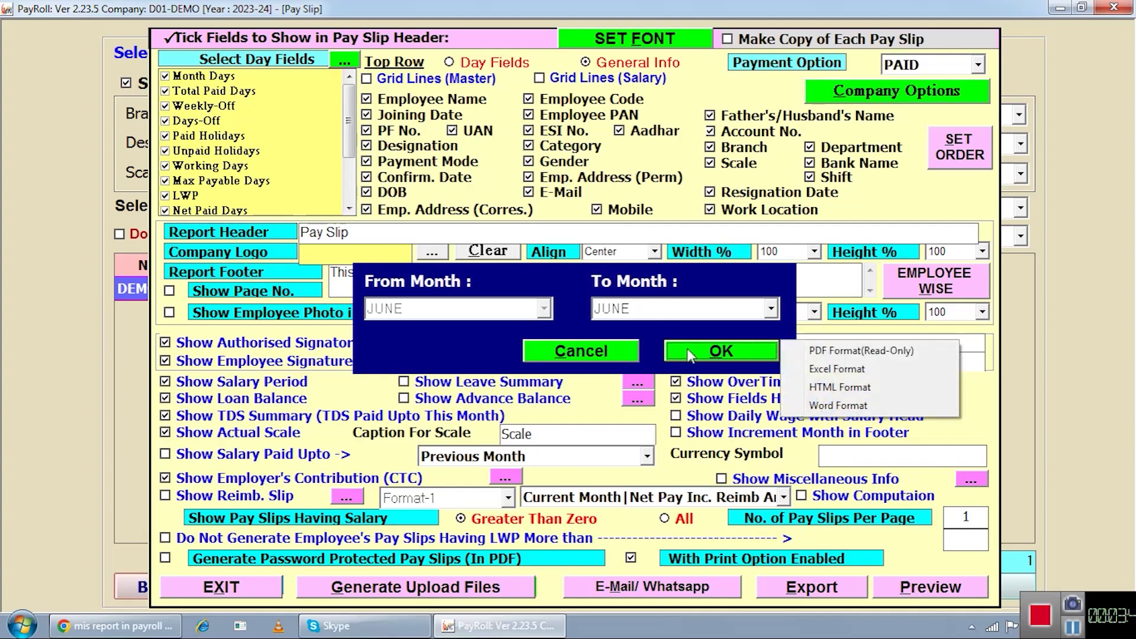
pyautogui.click(822, 352)
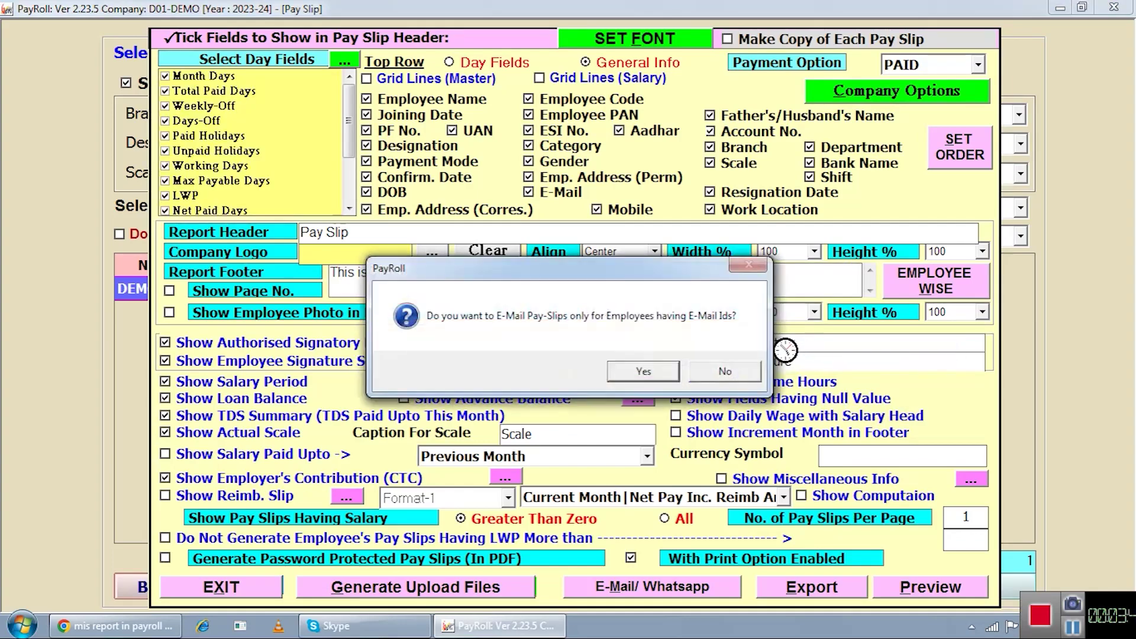
pyautogui.click(641, 371)
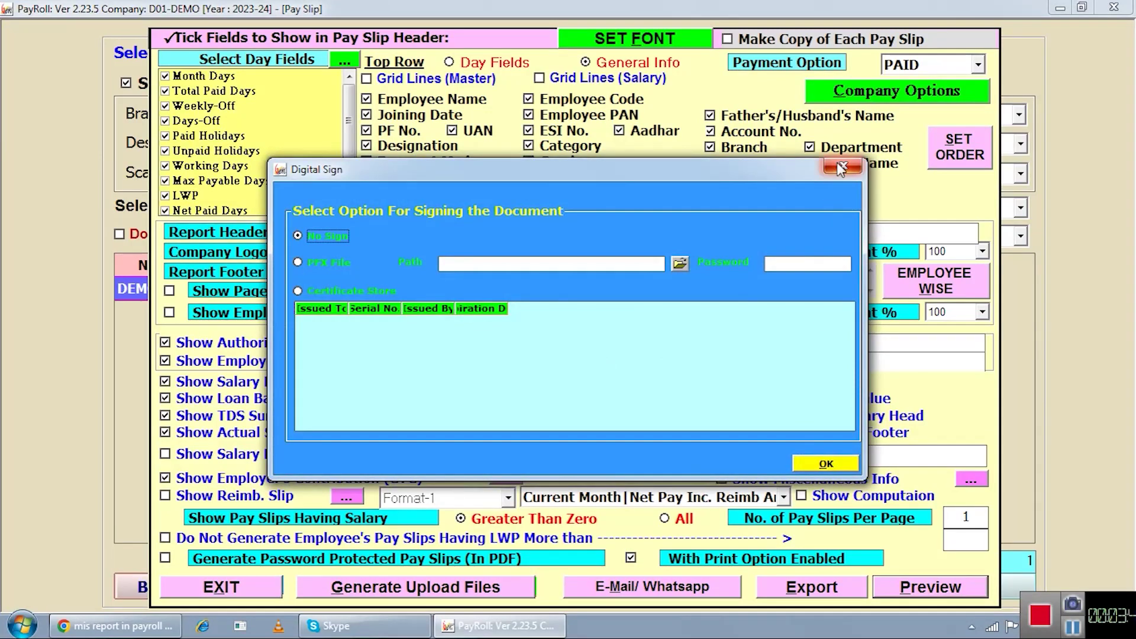
pyautogui.click(840, 169)
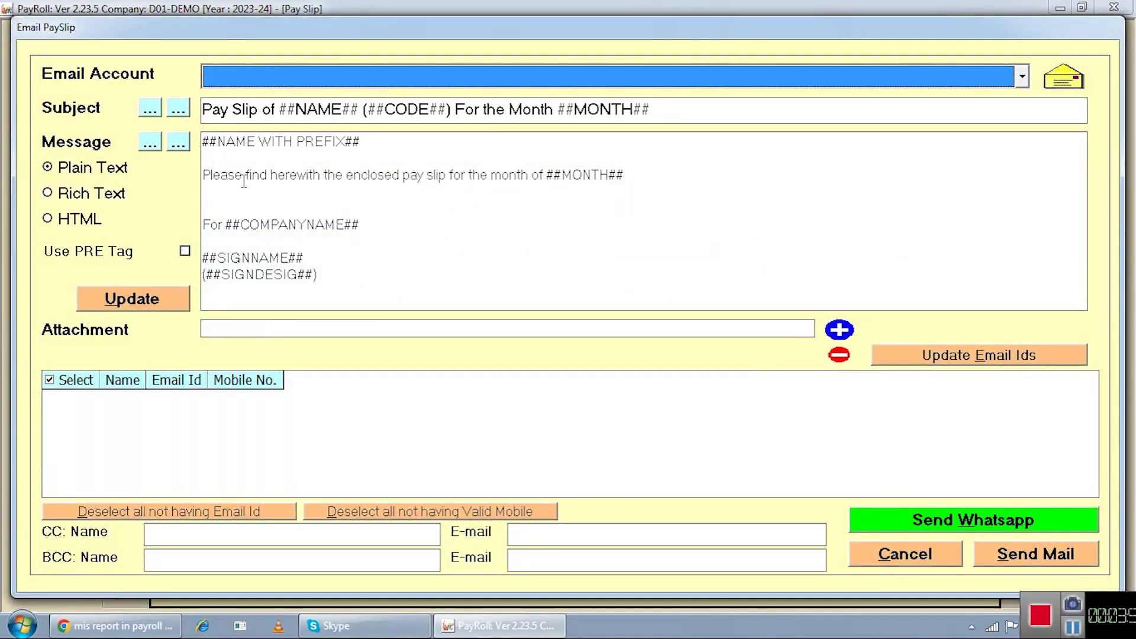
# - Review the pay slip message template, try to send it by WhatsApp, and cancel the pay slip mailing
pyautogui.moveTo(350, 267); pyautogui.dragTo(179, 137)
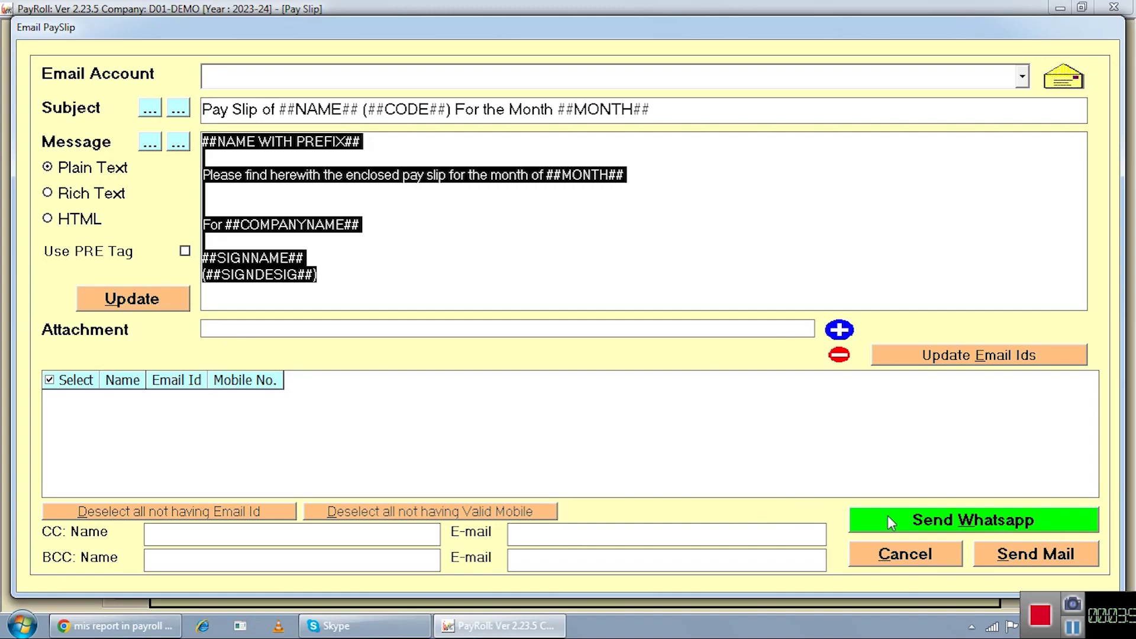
pyautogui.click(937, 526)
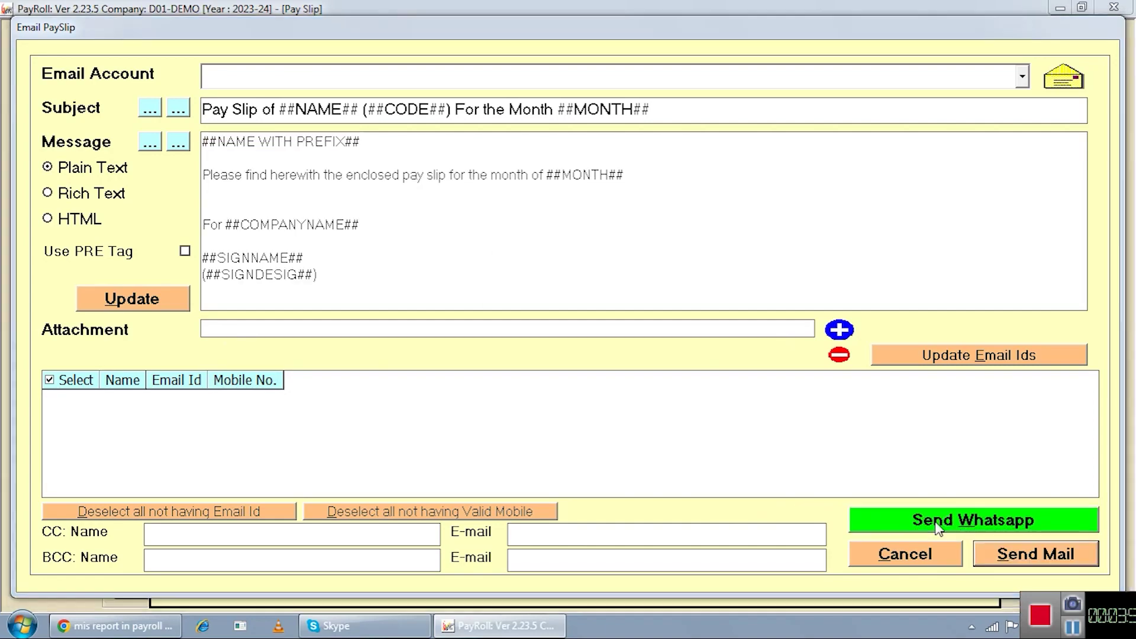
pyautogui.click(596, 379)
pyautogui.click(895, 558)
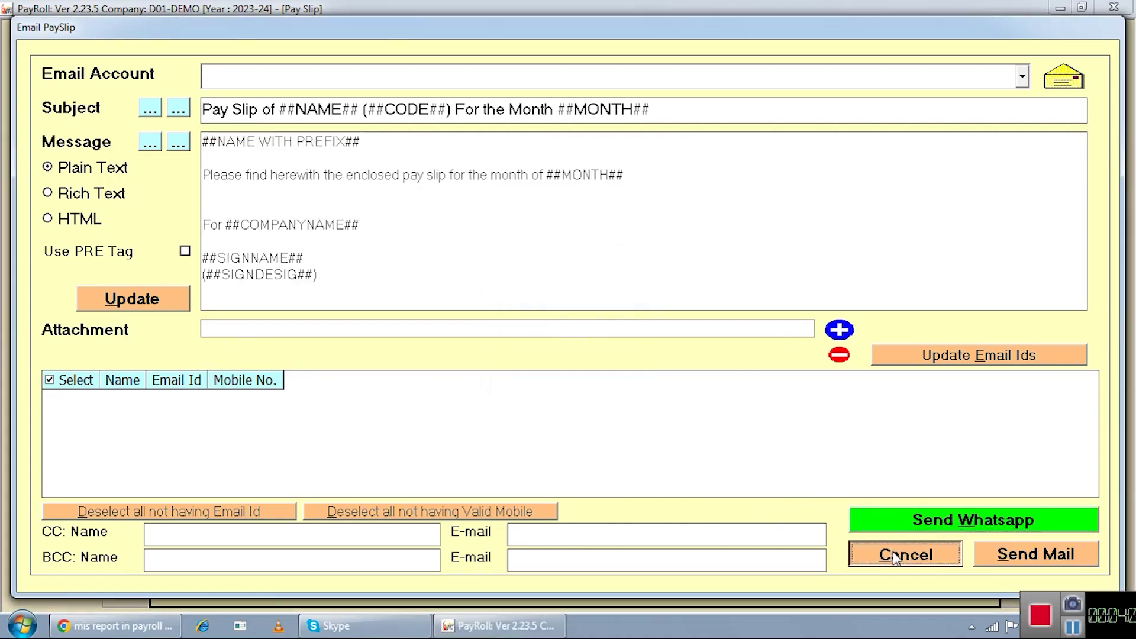
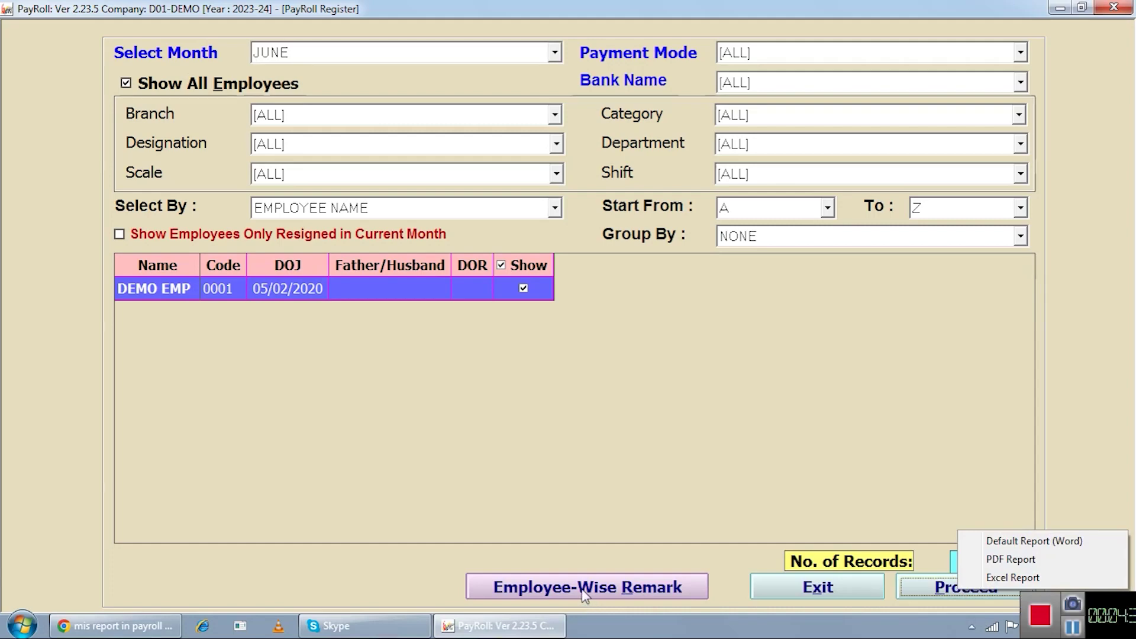
# - View the employee-wise remark grid for the payroll register and cancel it without entering a remark
pyautogui.click(616, 589)
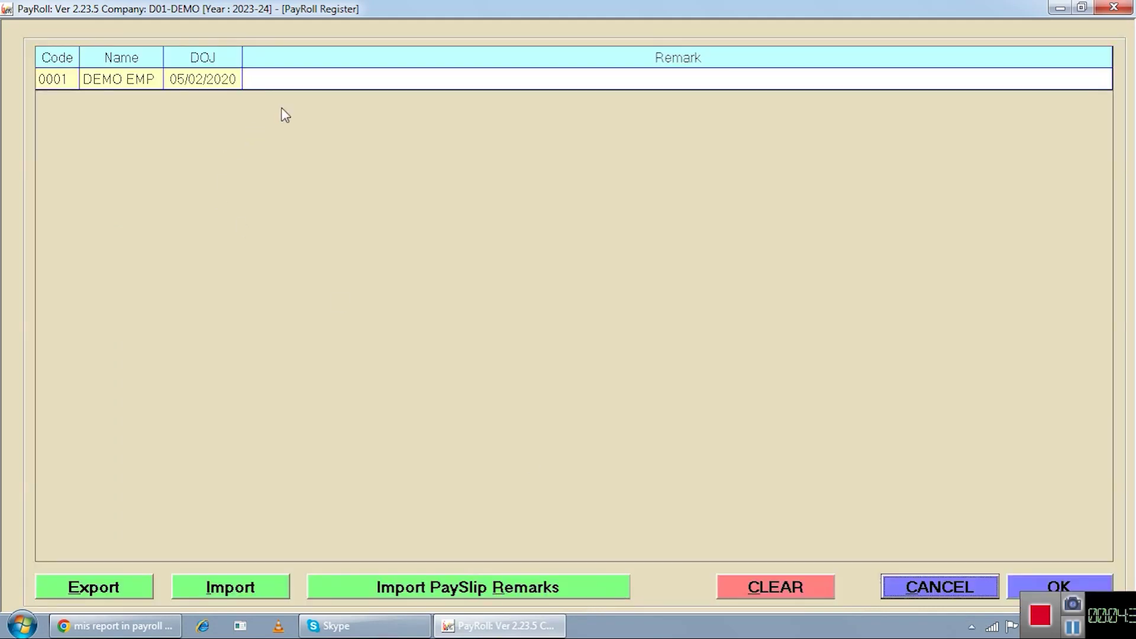
pyautogui.click(321, 78)
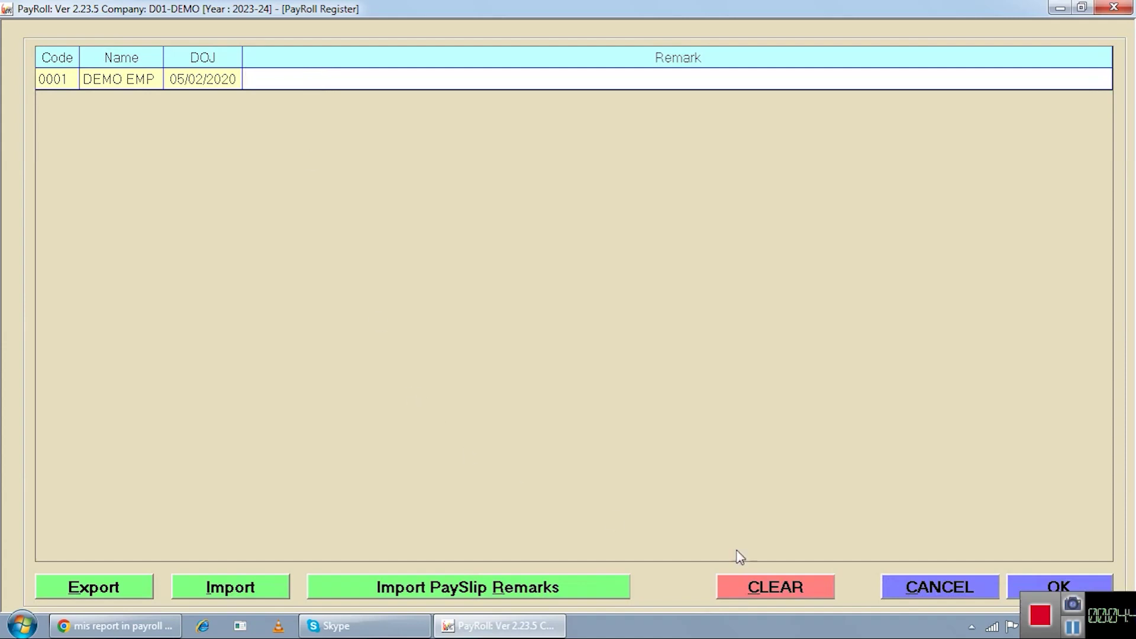
pyautogui.click(975, 583)
# - Generate the June payroll register as the default Word report with 8 records per page, preview it, and exit the register
pyautogui.click(952, 588)
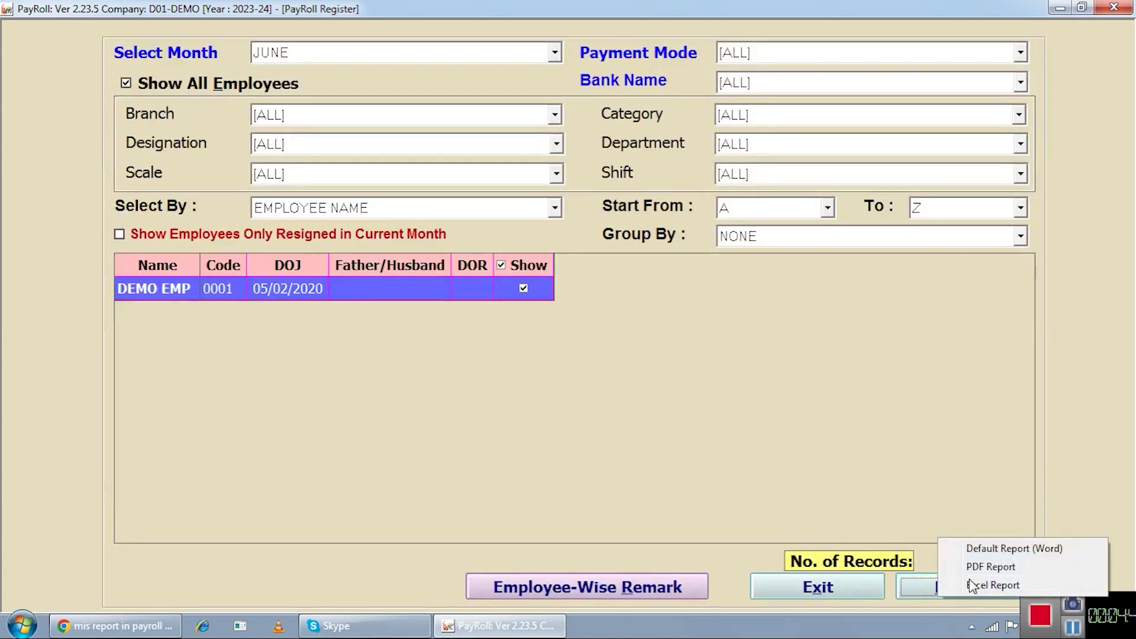
pyautogui.click(993, 550)
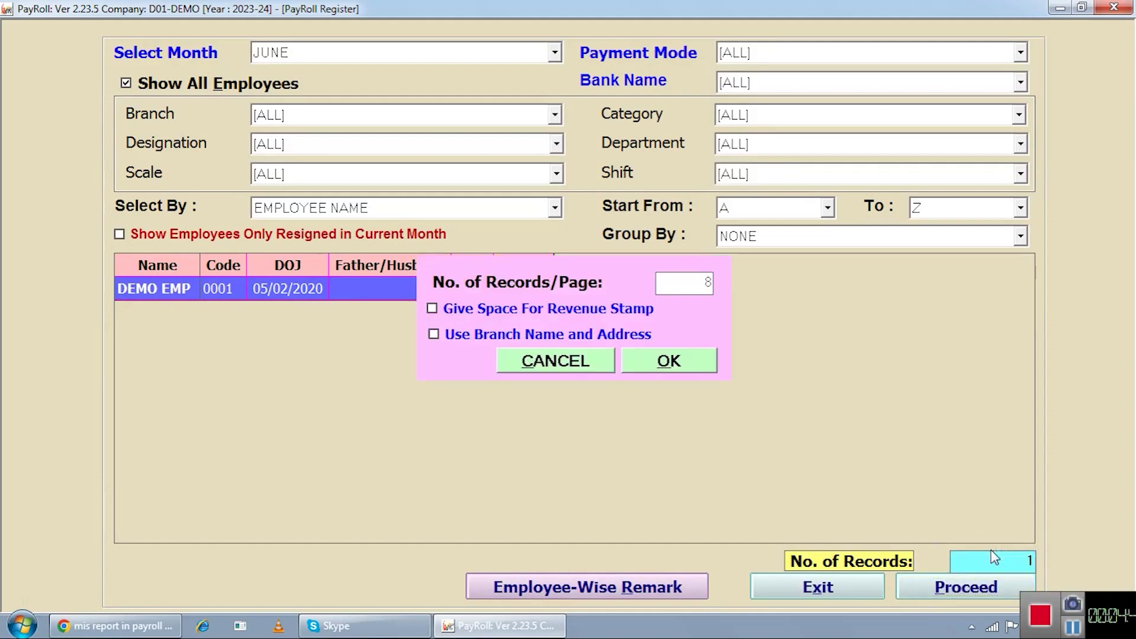
pyautogui.click(674, 368)
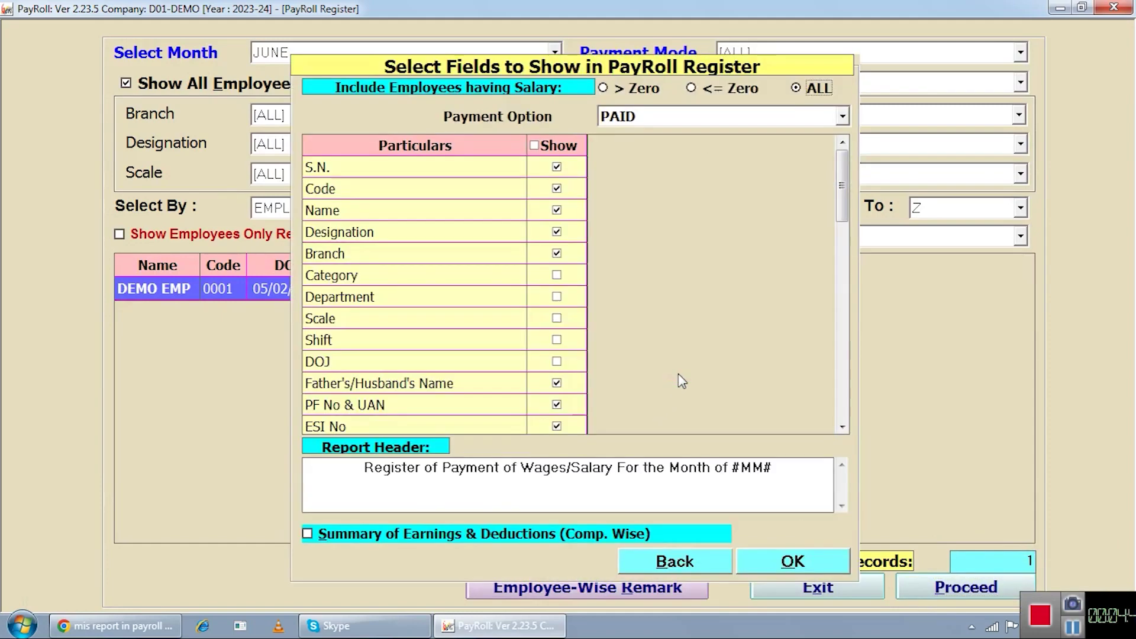
pyautogui.click(791, 562)
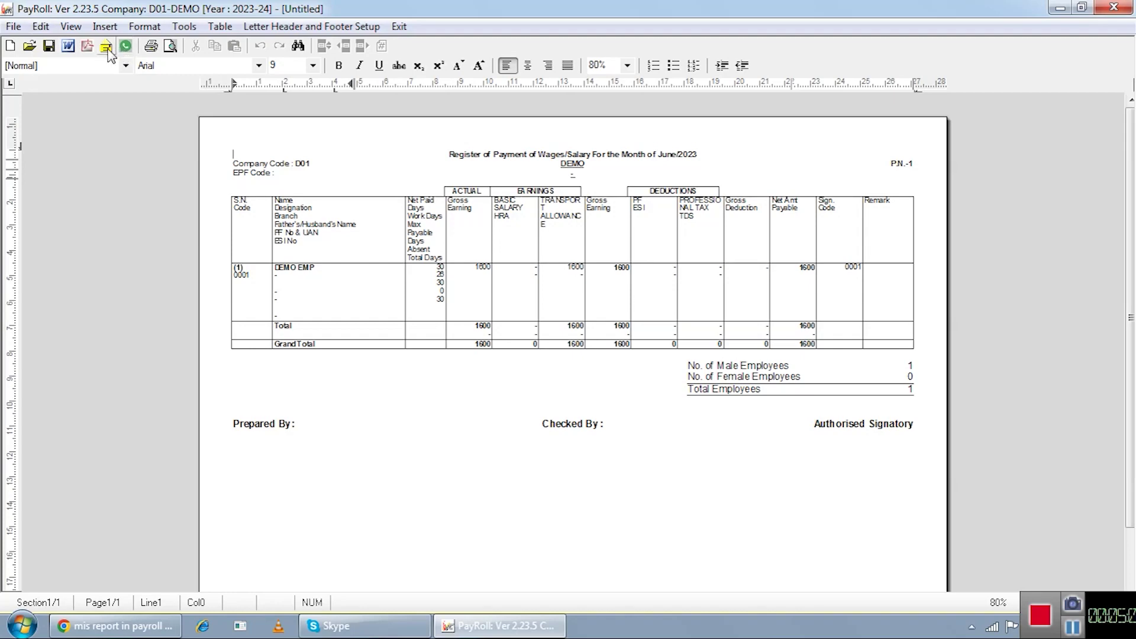
pyautogui.click(398, 26)
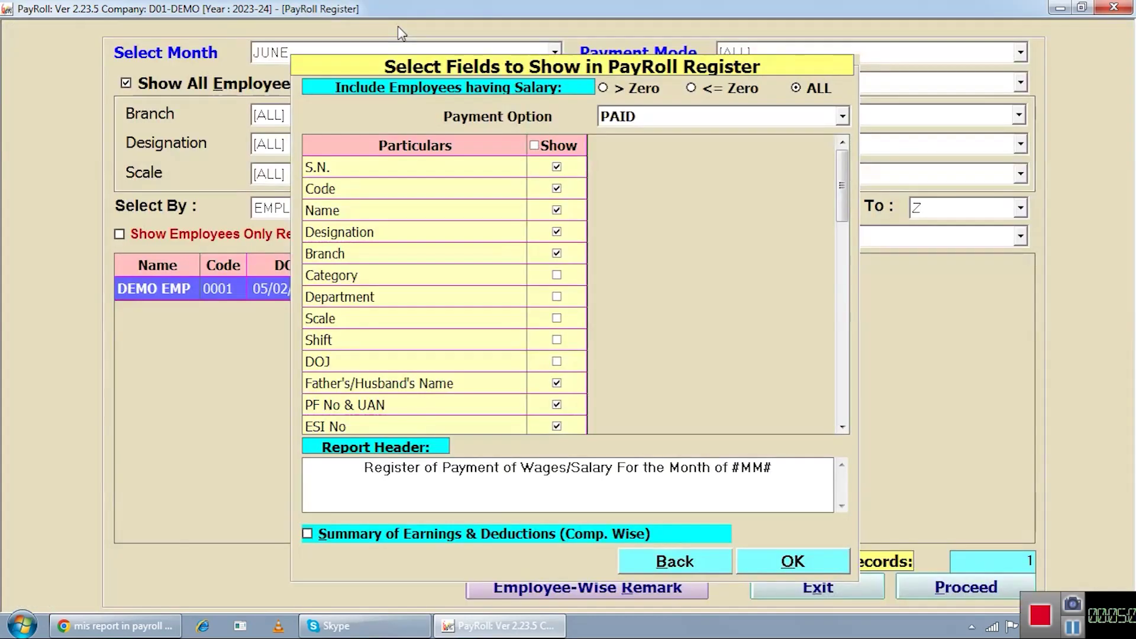
pyautogui.click(668, 565)
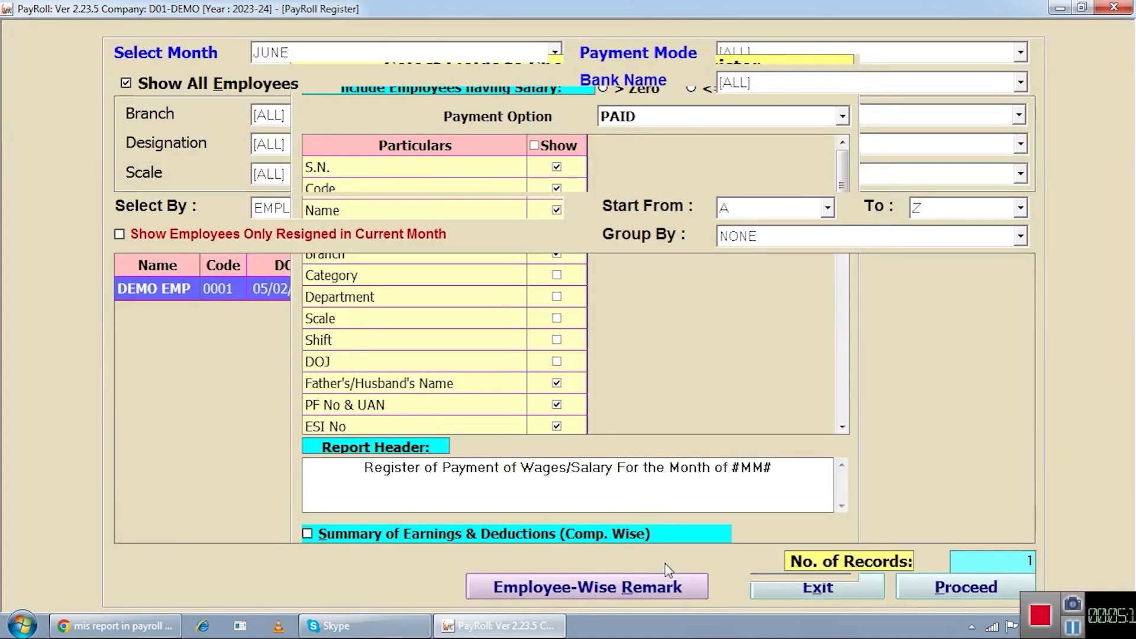
pyautogui.press('Escape')
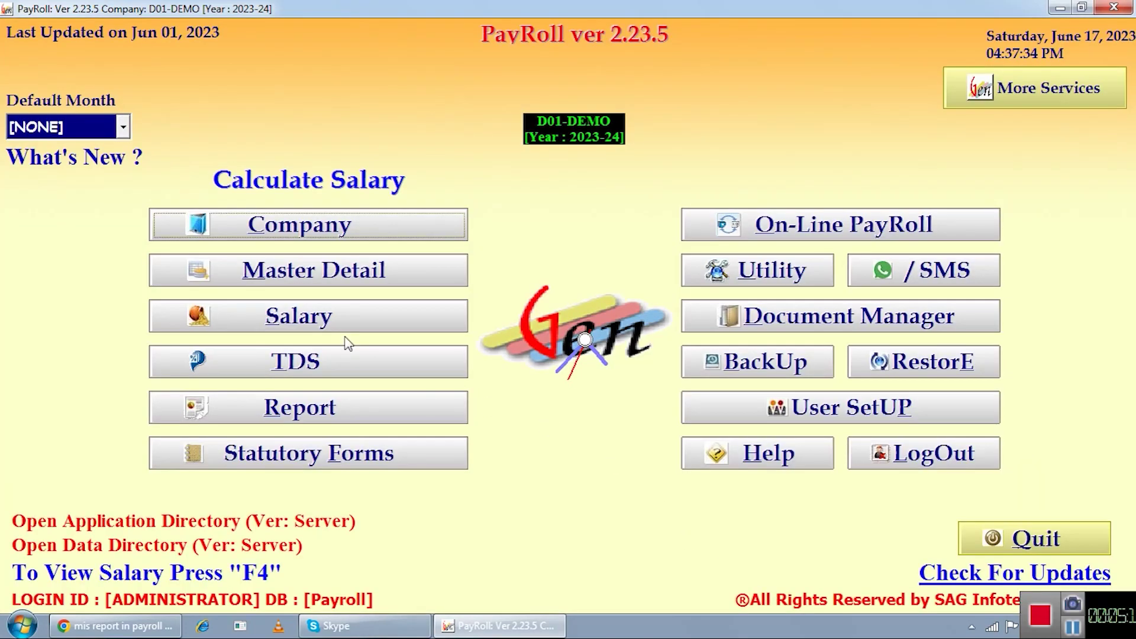
# - View the options of the Monthly/Yearly Salary Register report and exit without generating it
pyautogui.click(363, 408)
pyautogui.moveTo(568, 14)
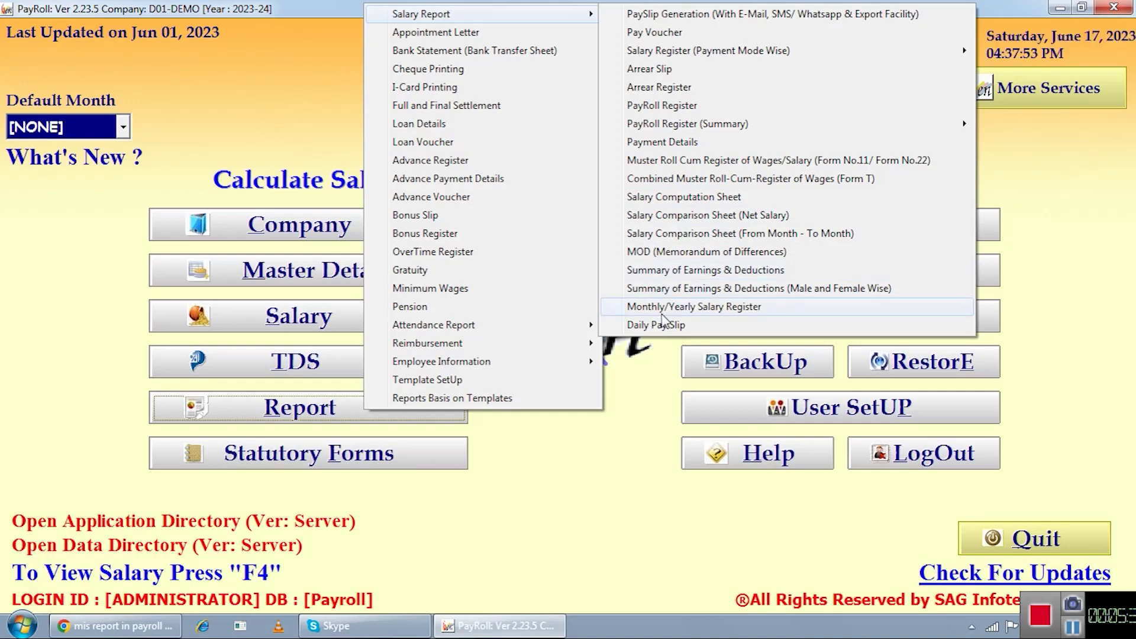
pyautogui.click(679, 313)
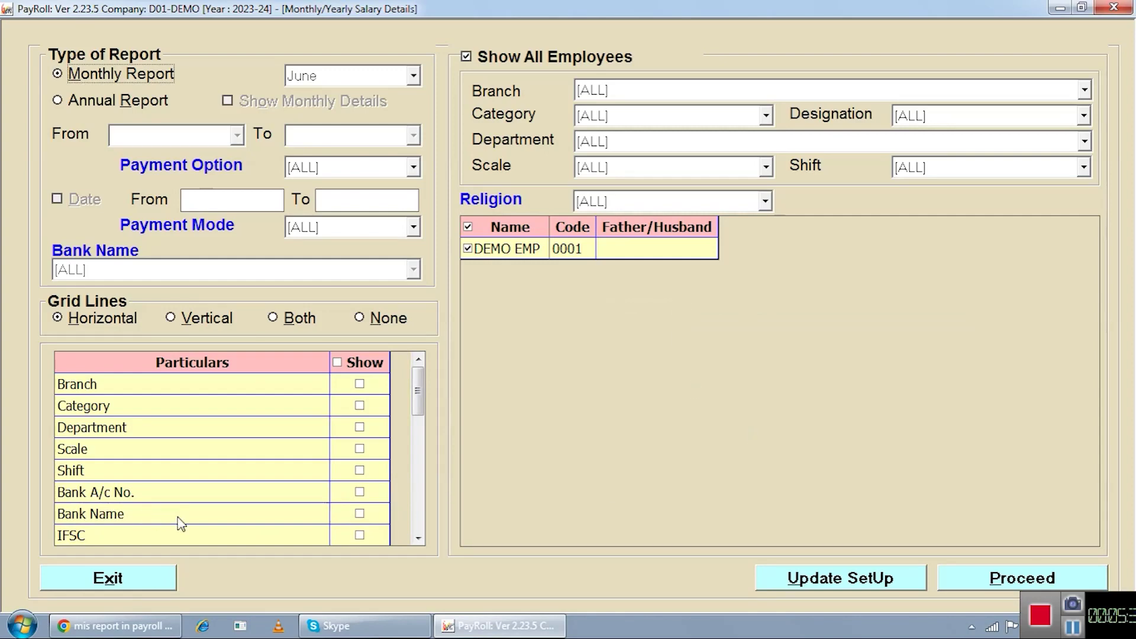
pyautogui.click(124, 577)
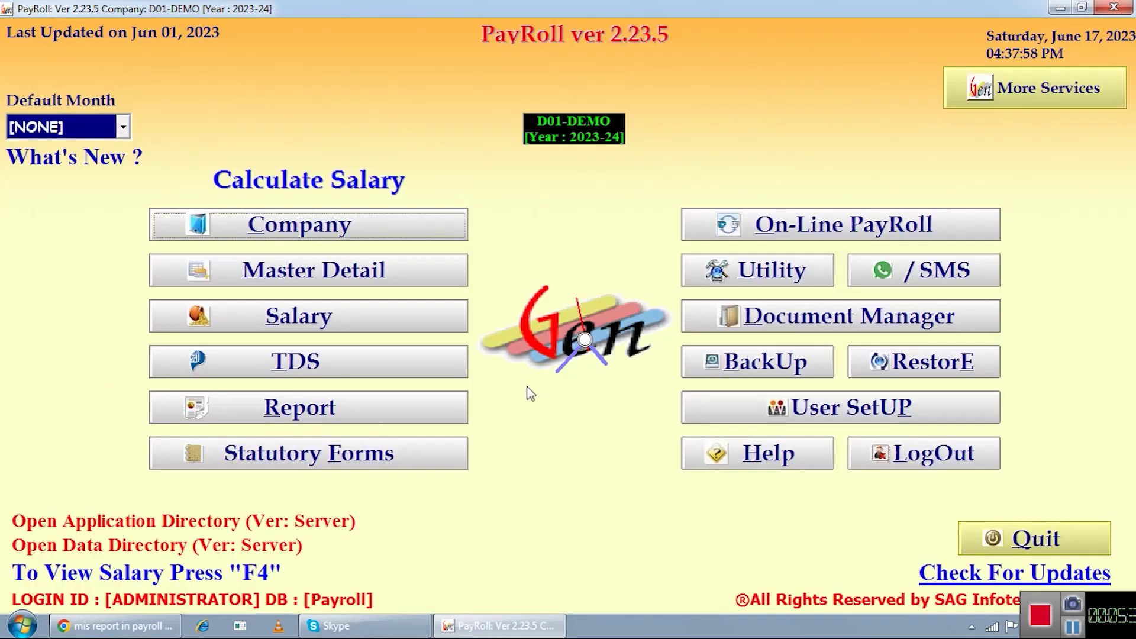
# - Generate the June appointment letter from the AppLetter.doc template with all salary particulars shown
pyautogui.click(393, 401)
pyautogui.moveTo(582, 225)
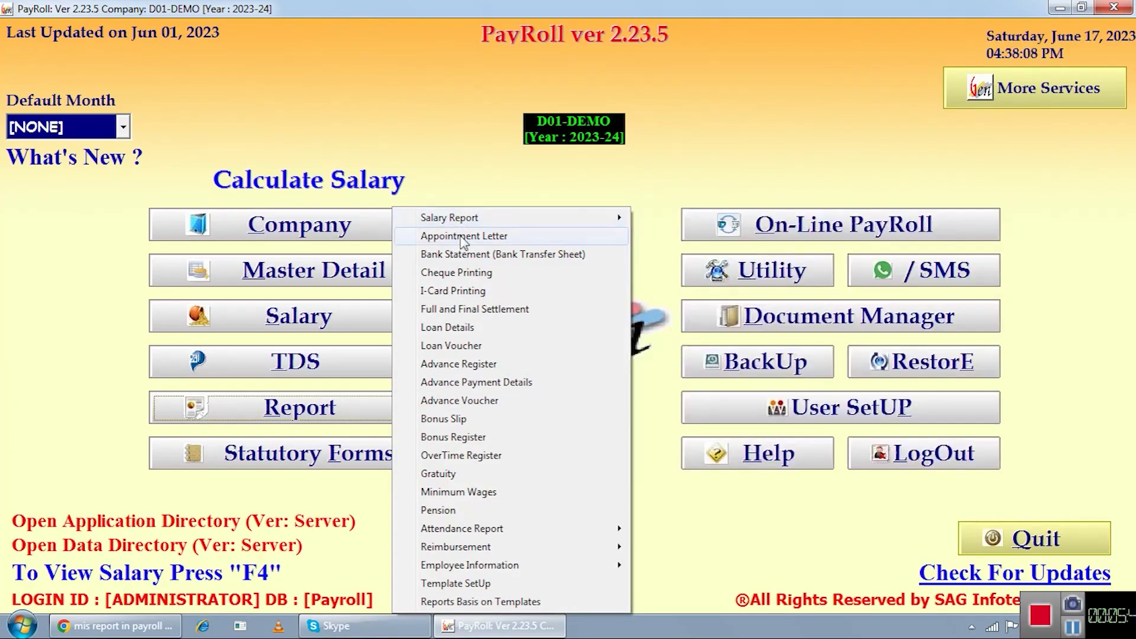
pyautogui.click(463, 238)
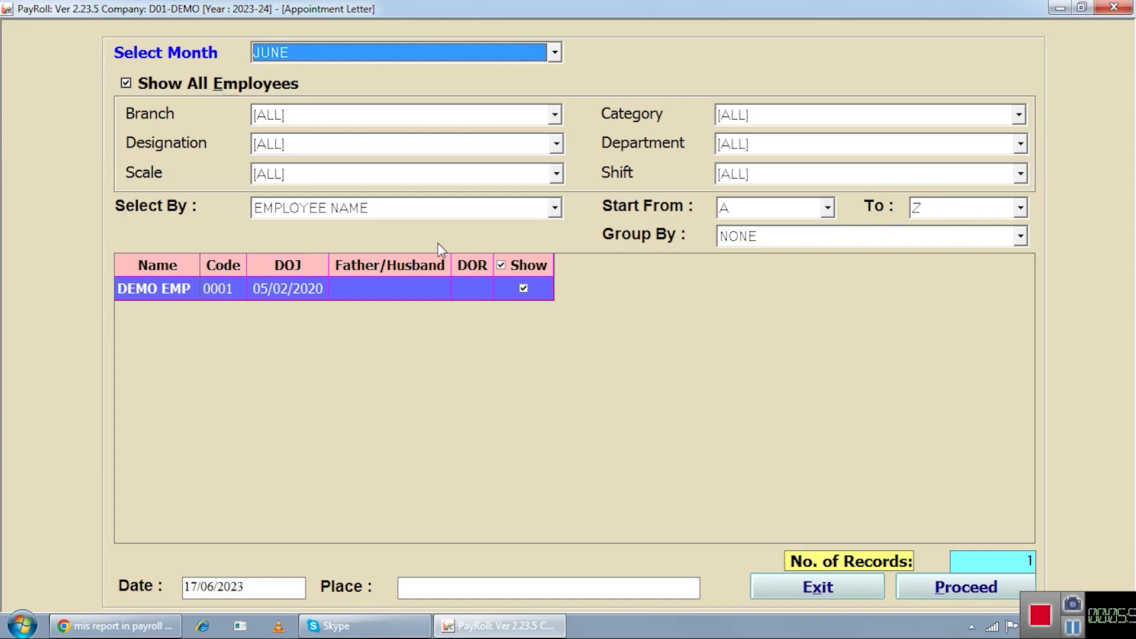
pyautogui.click(954, 590)
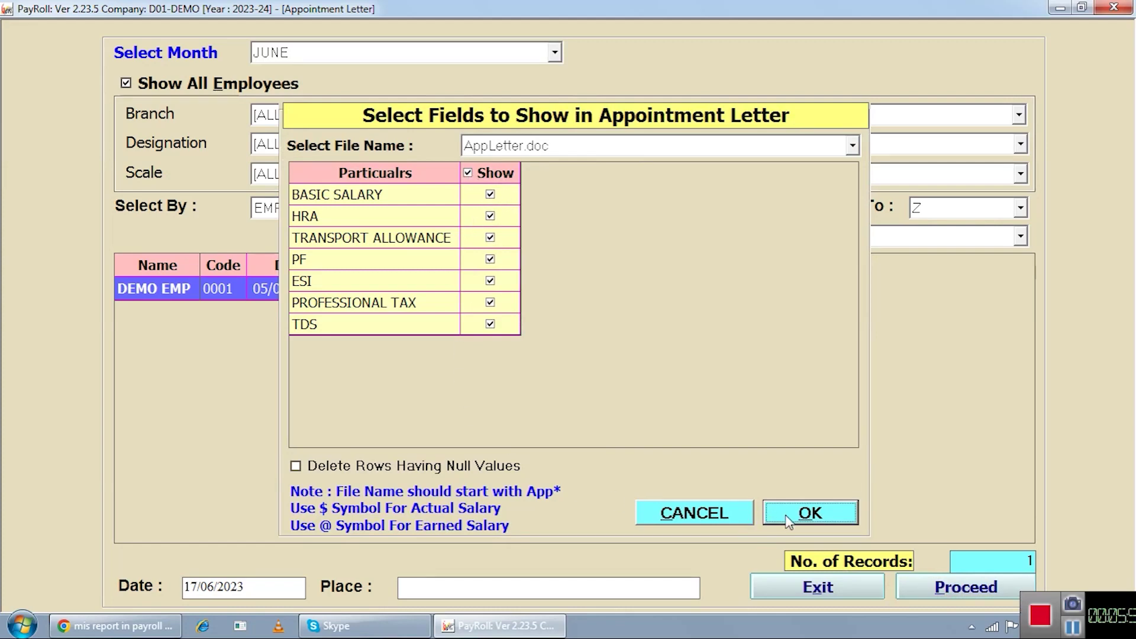
pyautogui.click(808, 513)
# - Read through the generated appointment letter, view the available fonts, and exit the letter and the appointment letter report
pyautogui.scroll(-10, 565, 361)
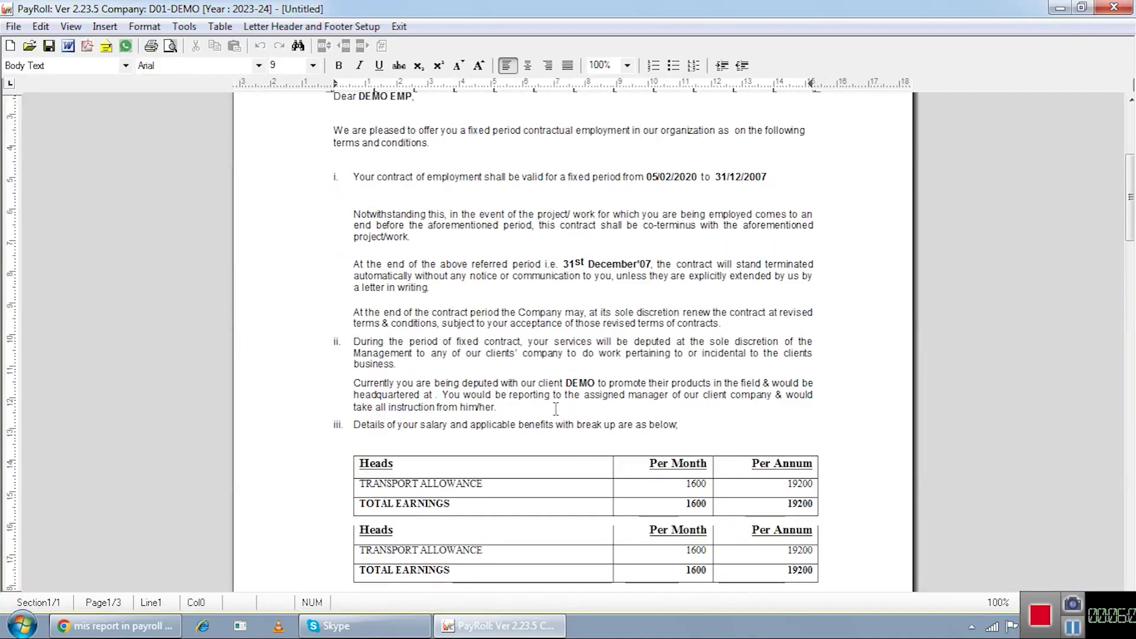
pyautogui.scroll(-20, 556, 409)
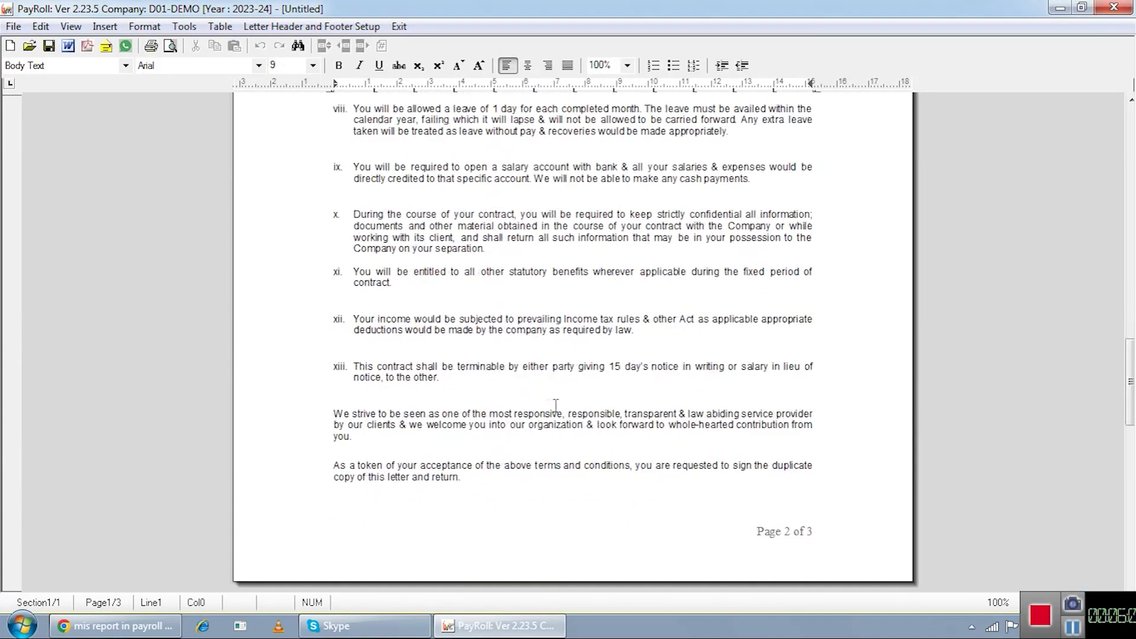
pyautogui.scroll(12, 553, 393)
pyautogui.scroll(15, 550, 379)
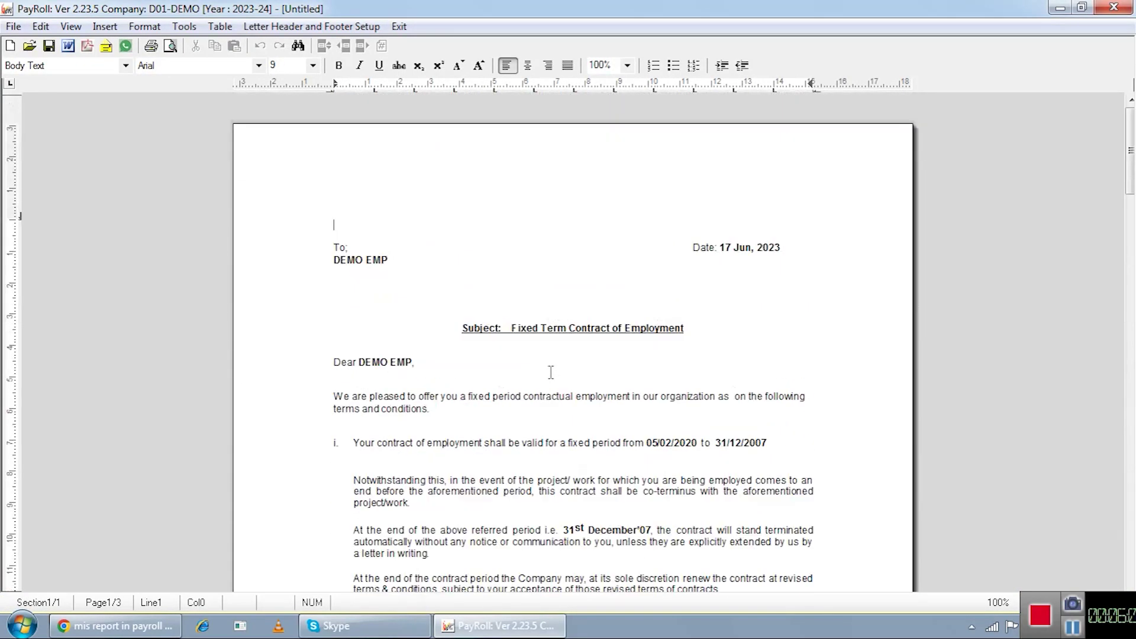
pyautogui.scroll(-12, 547, 379)
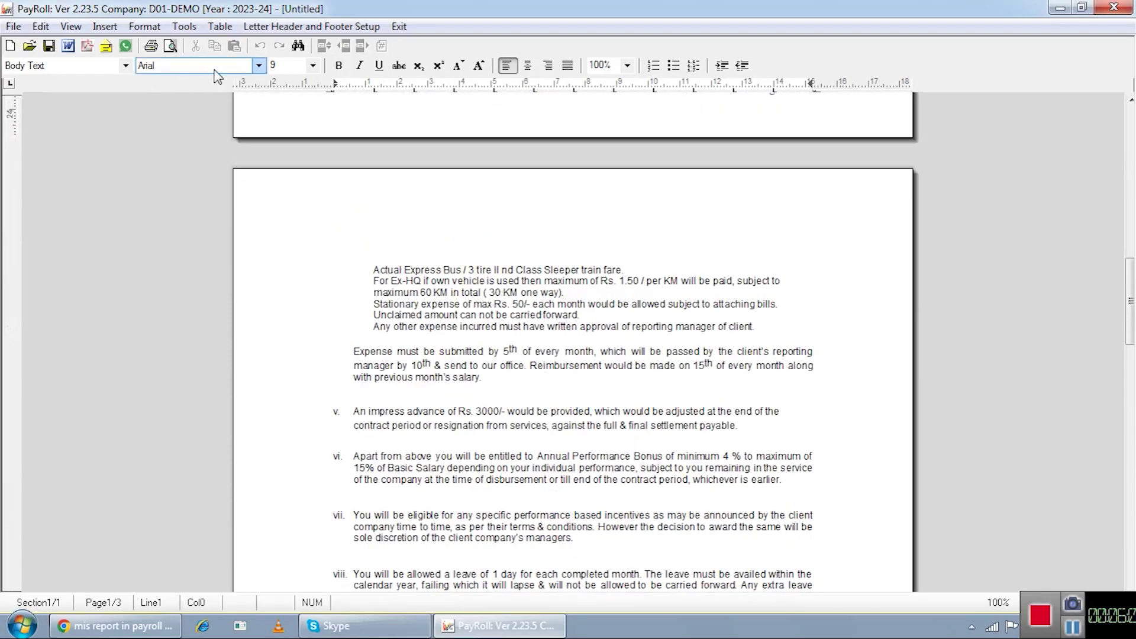
pyautogui.click(261, 67)
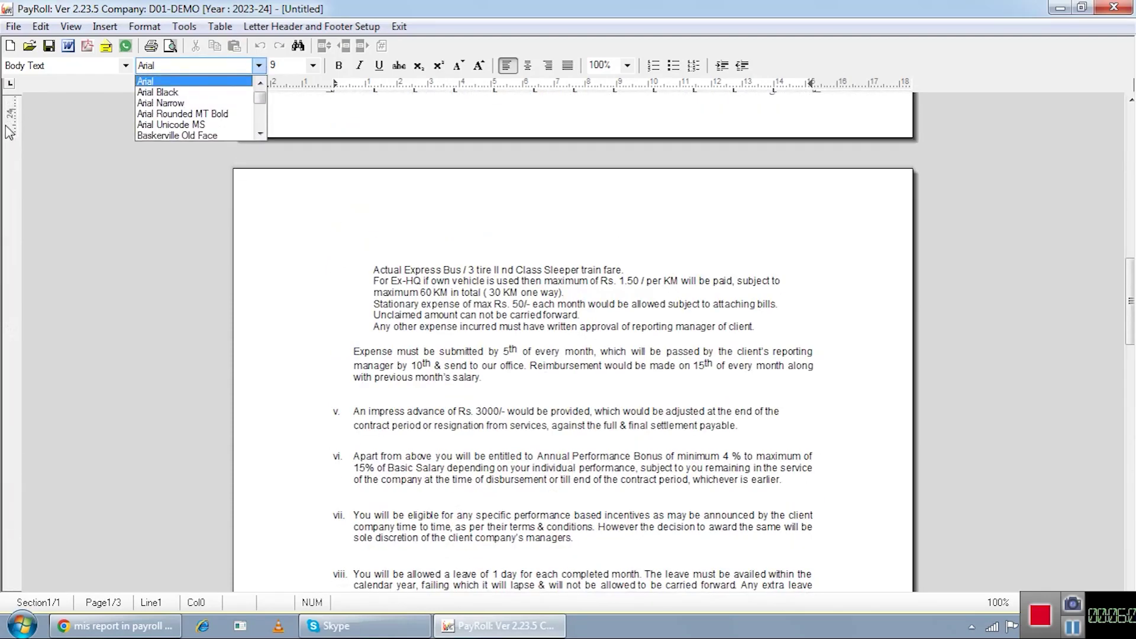
pyautogui.click(46, 137)
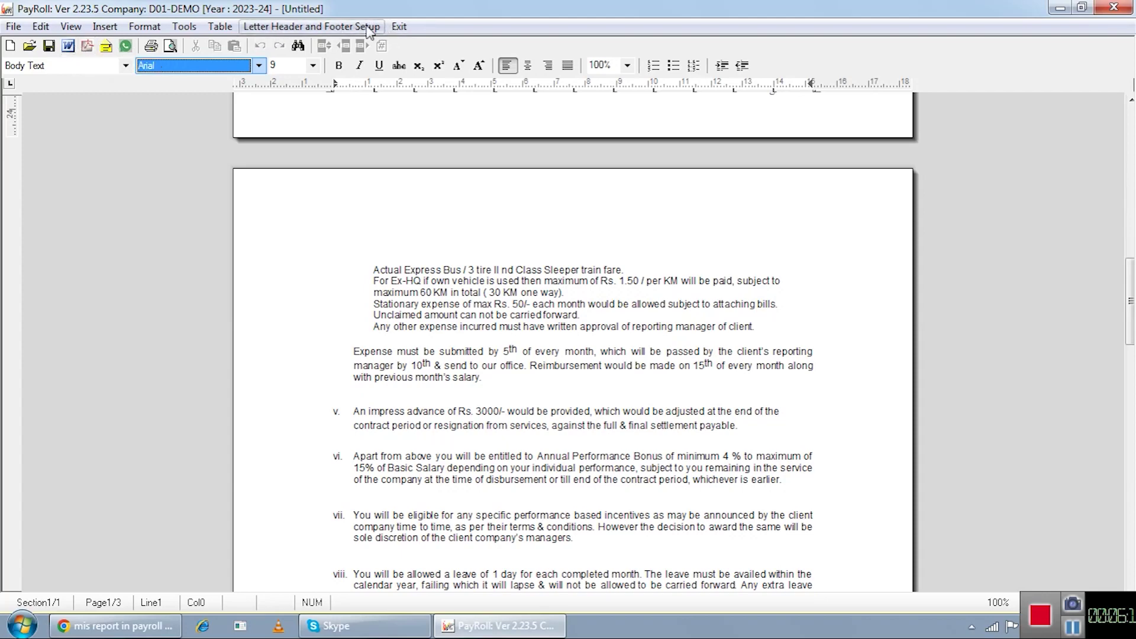
pyautogui.click(399, 27)
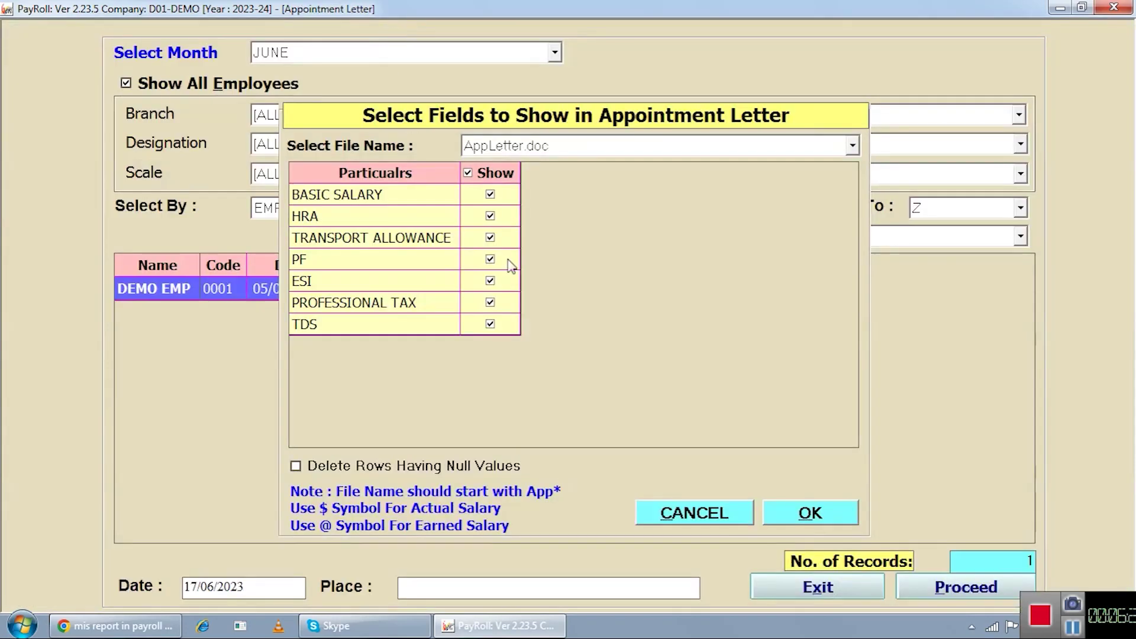
pyautogui.click(725, 516)
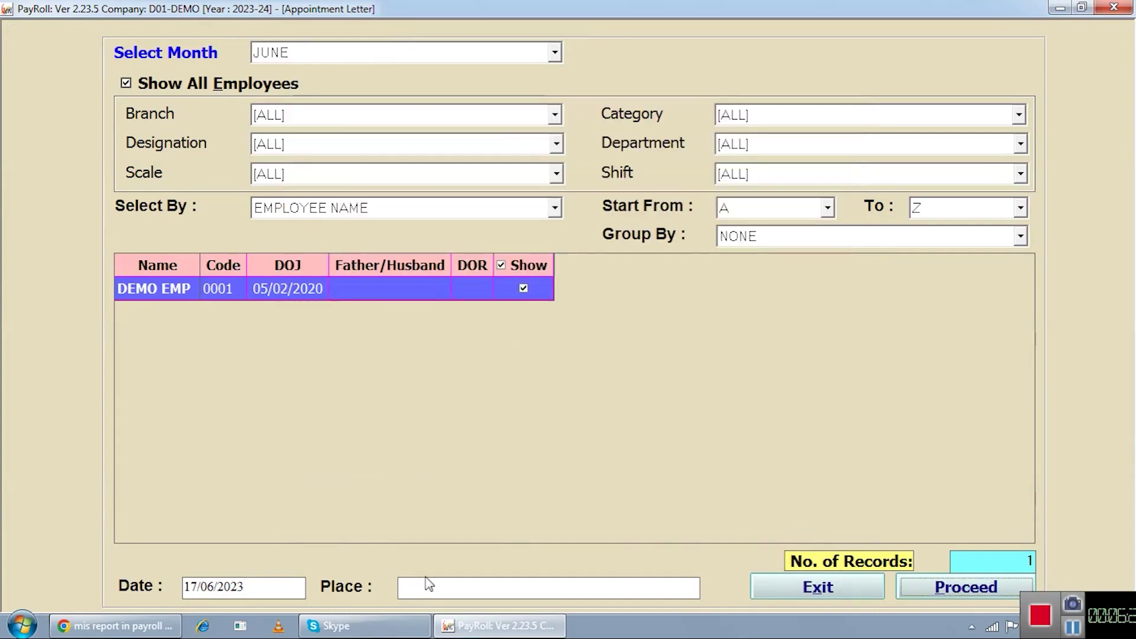
pyautogui.click(790, 589)
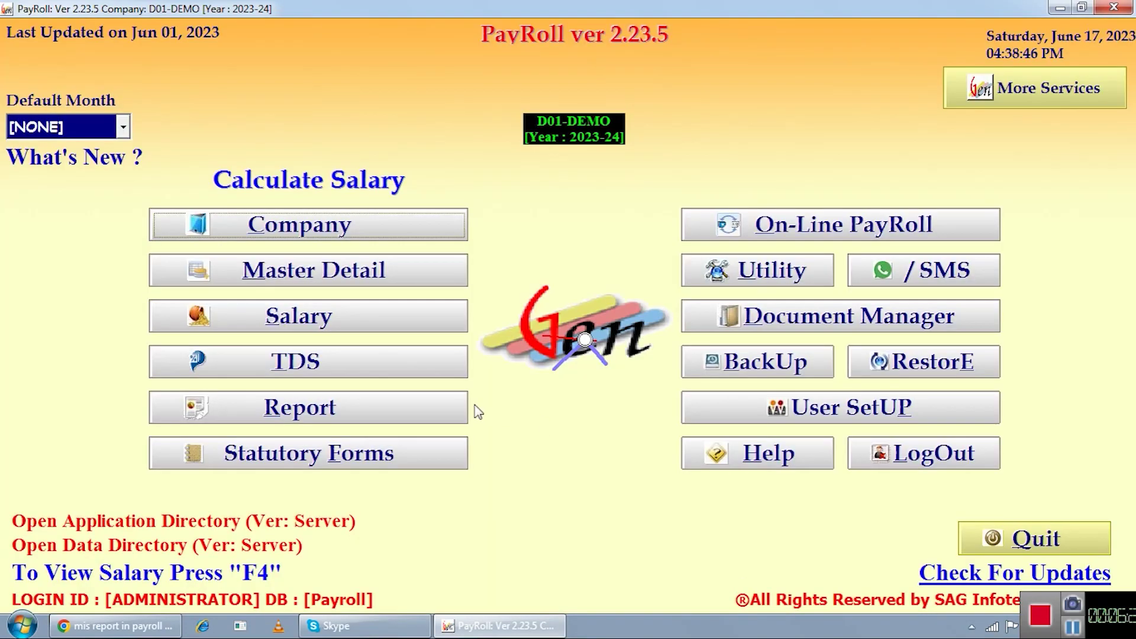
# - Generate the June employee I-cards from the ICard.xls template with 6 cards per page
pyautogui.click(397, 404)
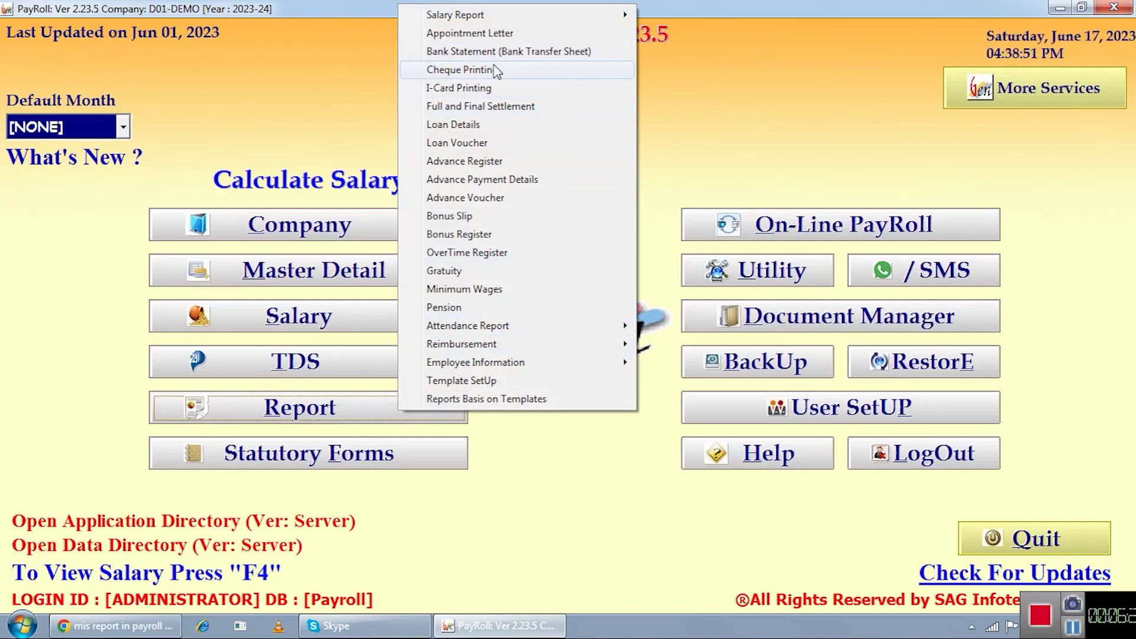
pyautogui.click(483, 93)
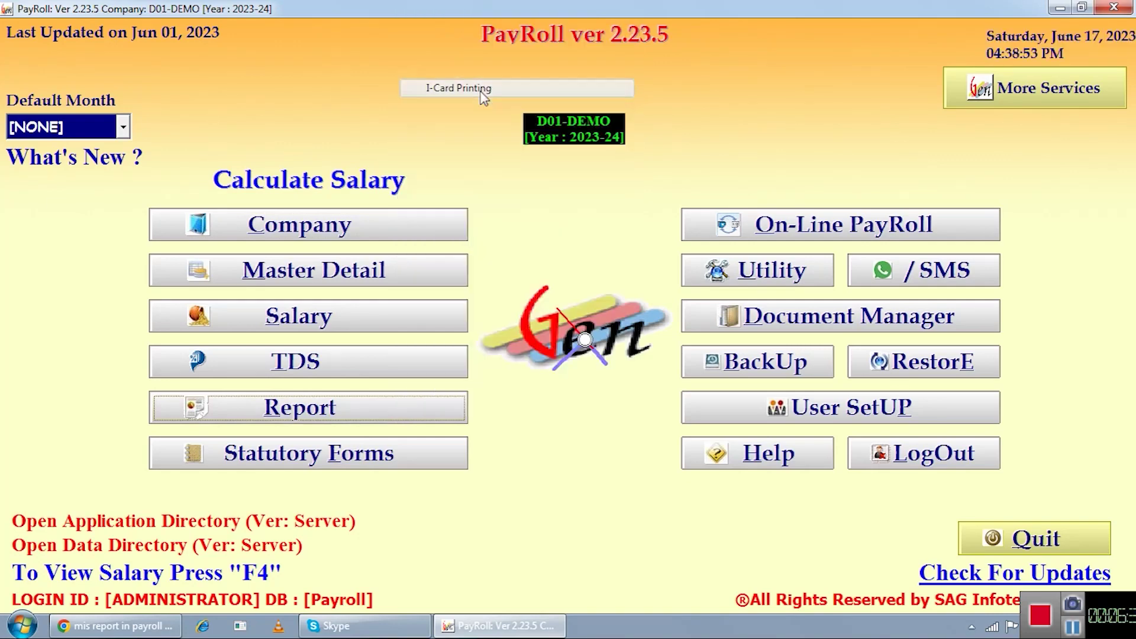
pyautogui.click(966, 588)
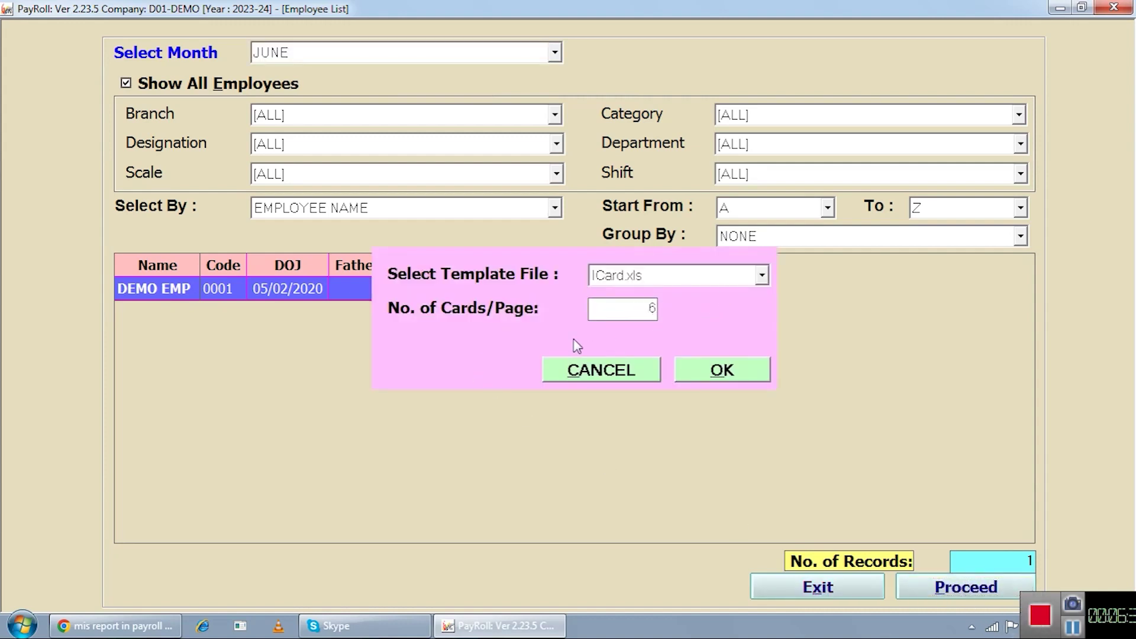
pyautogui.click(696, 373)
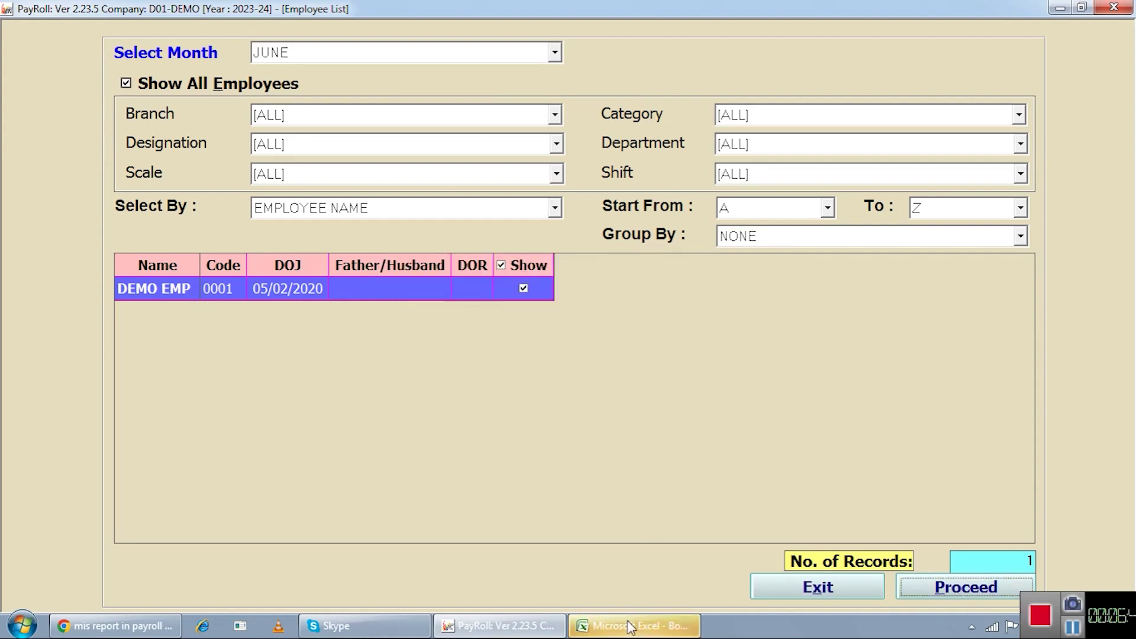
# - View the generated I-card in Microsoft Excel, close the workbook without saving, and exit the employee list
pyautogui.click(630, 626)
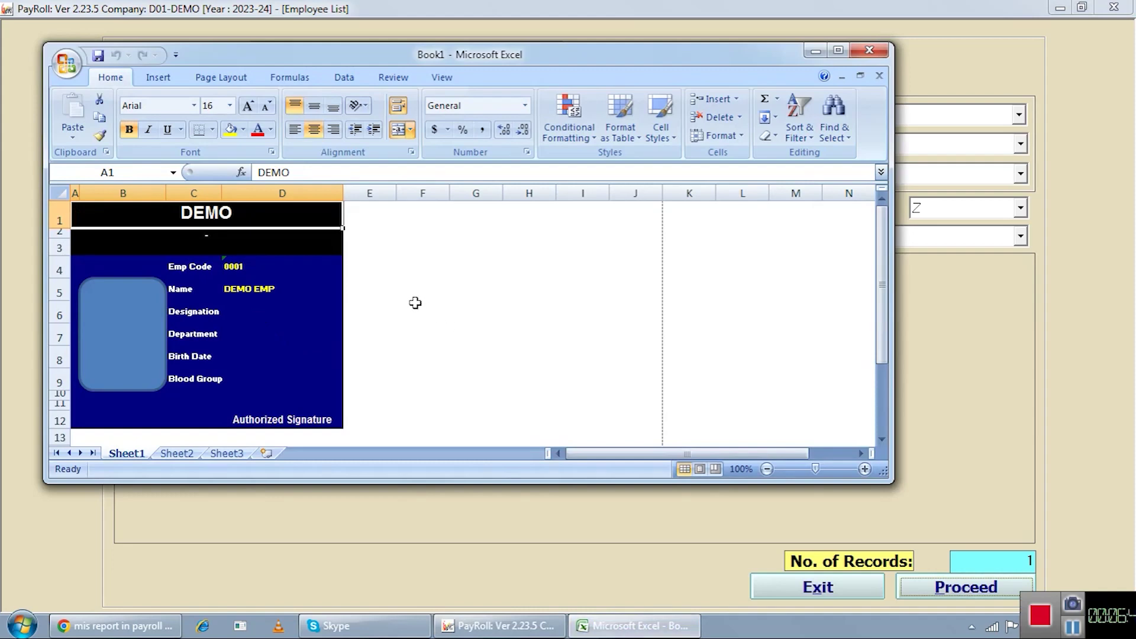
pyautogui.click(869, 49)
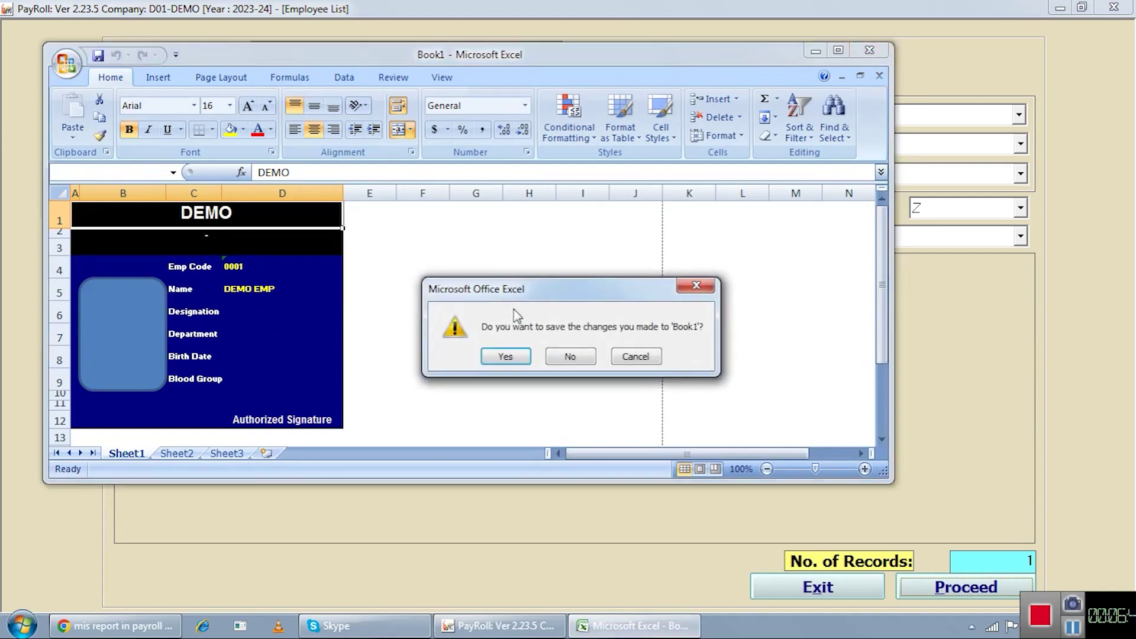
pyautogui.click(570, 356)
pyautogui.click(805, 585)
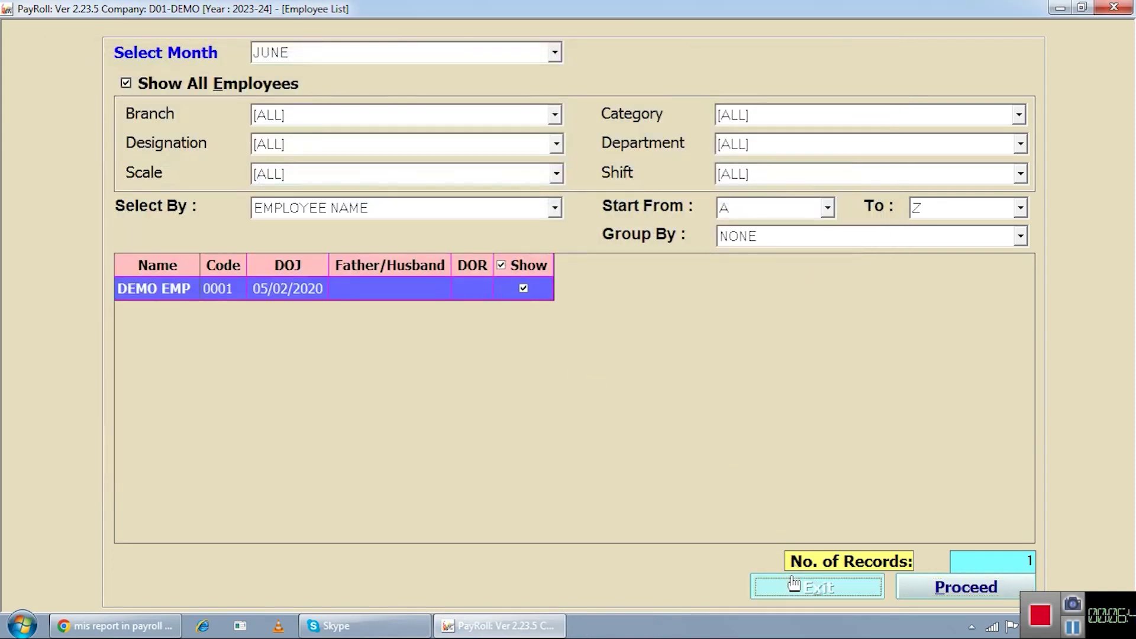
# - Generate the June attendance register for all employees as a Word report in Format 1 New, Form No. 26, with all fields shown
pyautogui.click(399, 414)
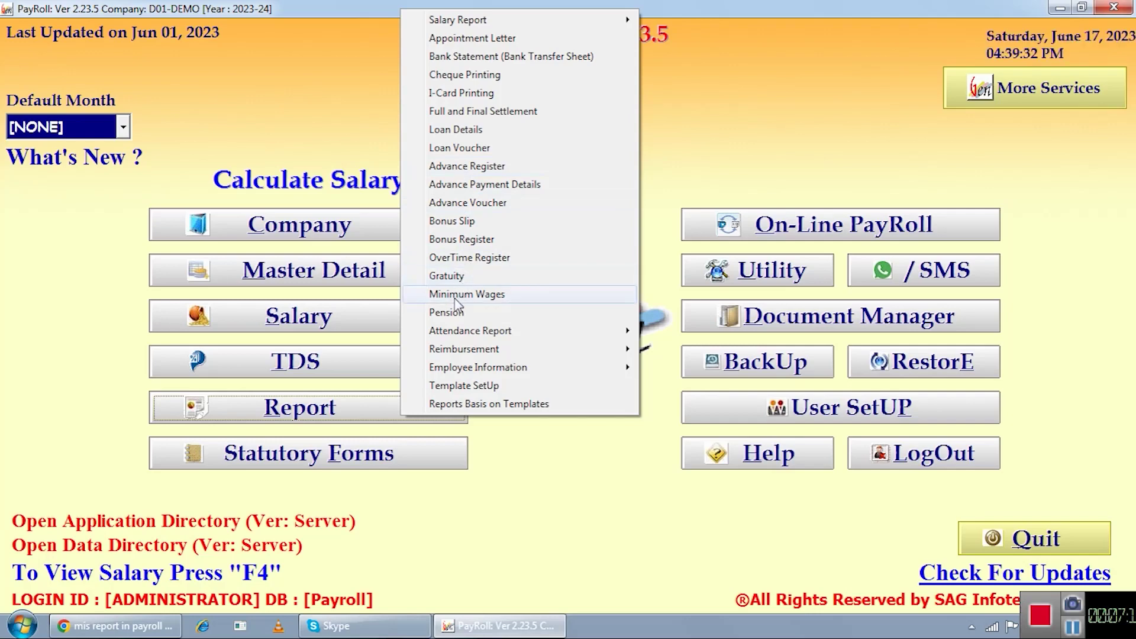
pyautogui.moveTo(465, 334)
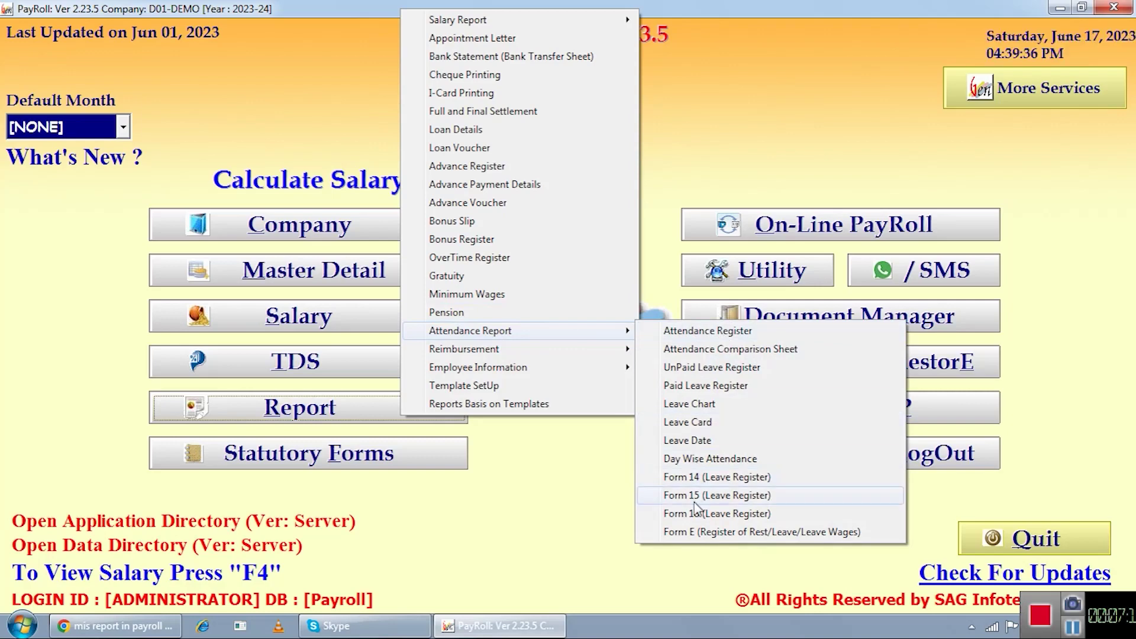
pyautogui.click(686, 331)
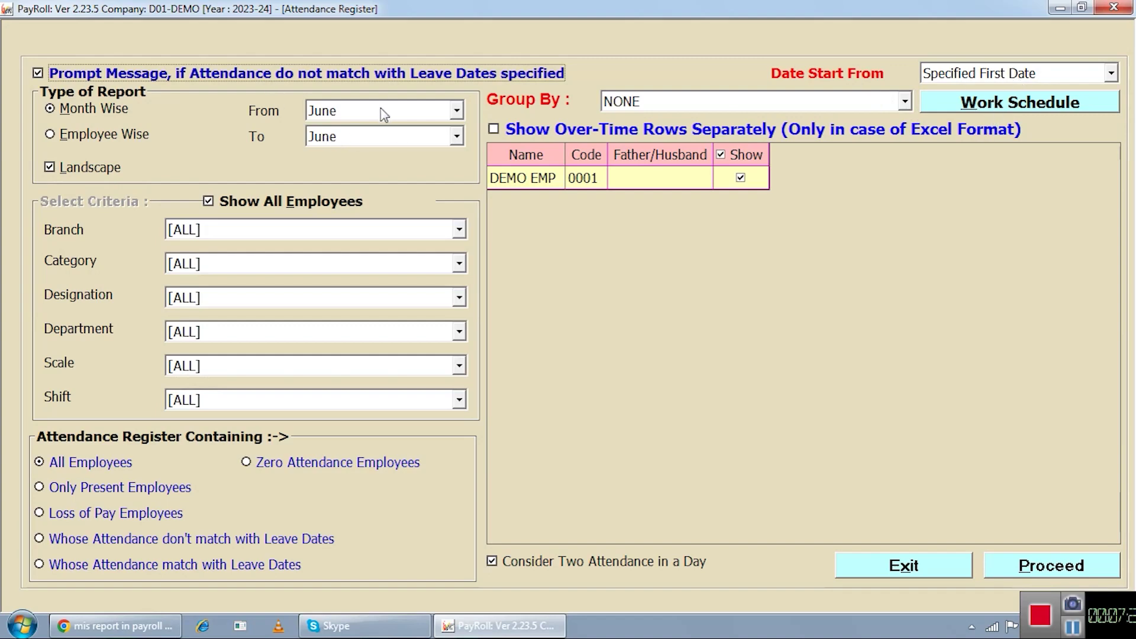
pyautogui.click(1042, 573)
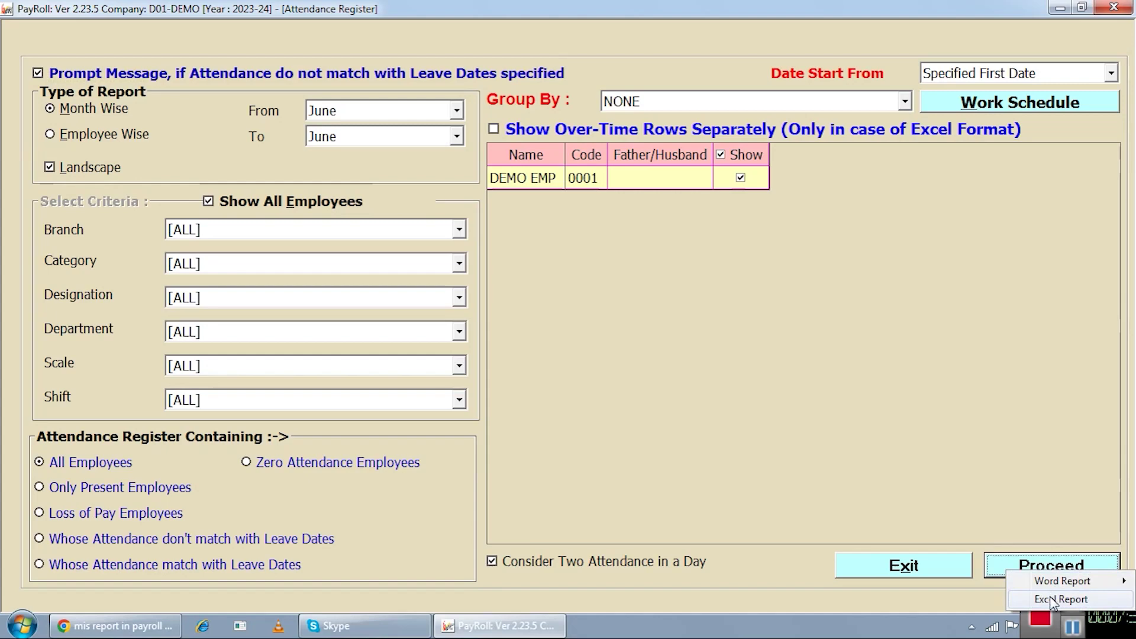
pyautogui.click(1050, 595)
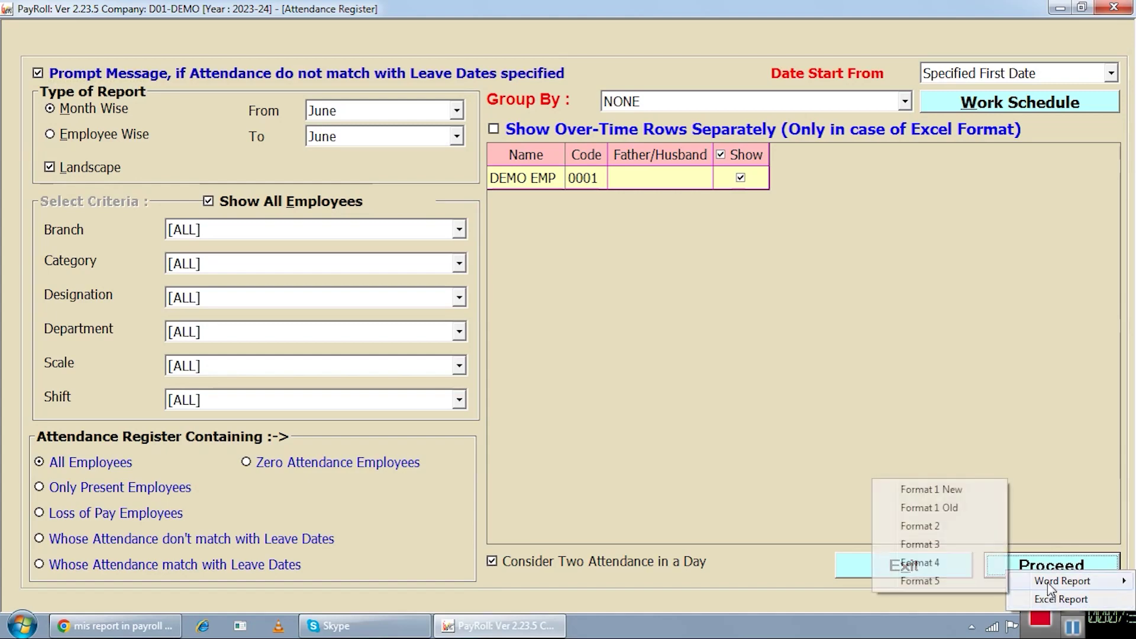
pyautogui.click(920, 494)
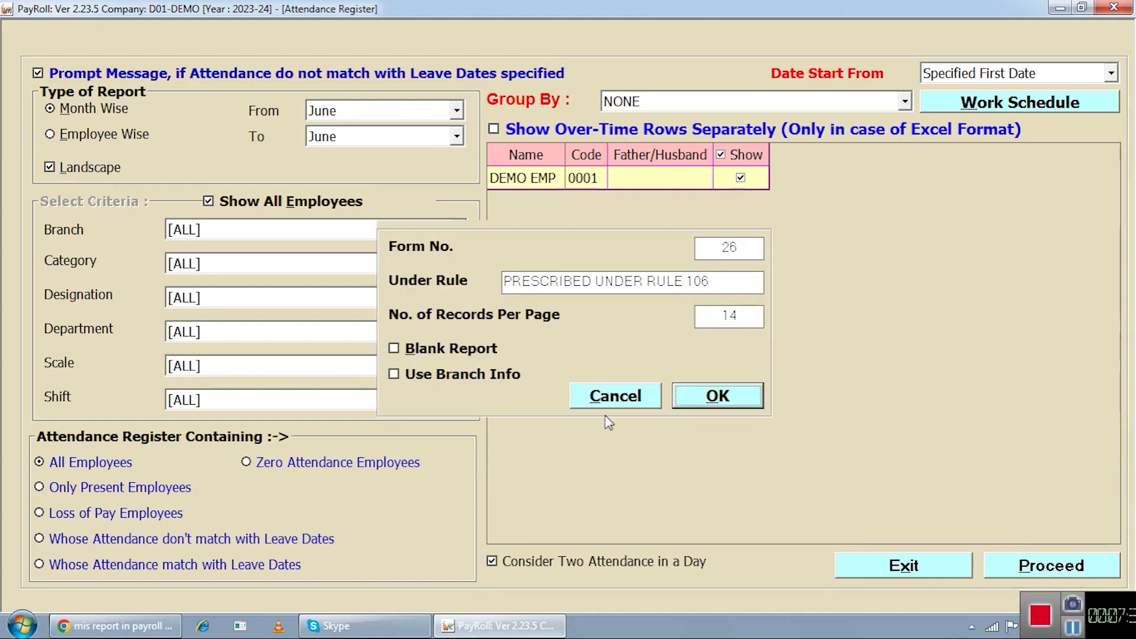
pyautogui.click(689, 408)
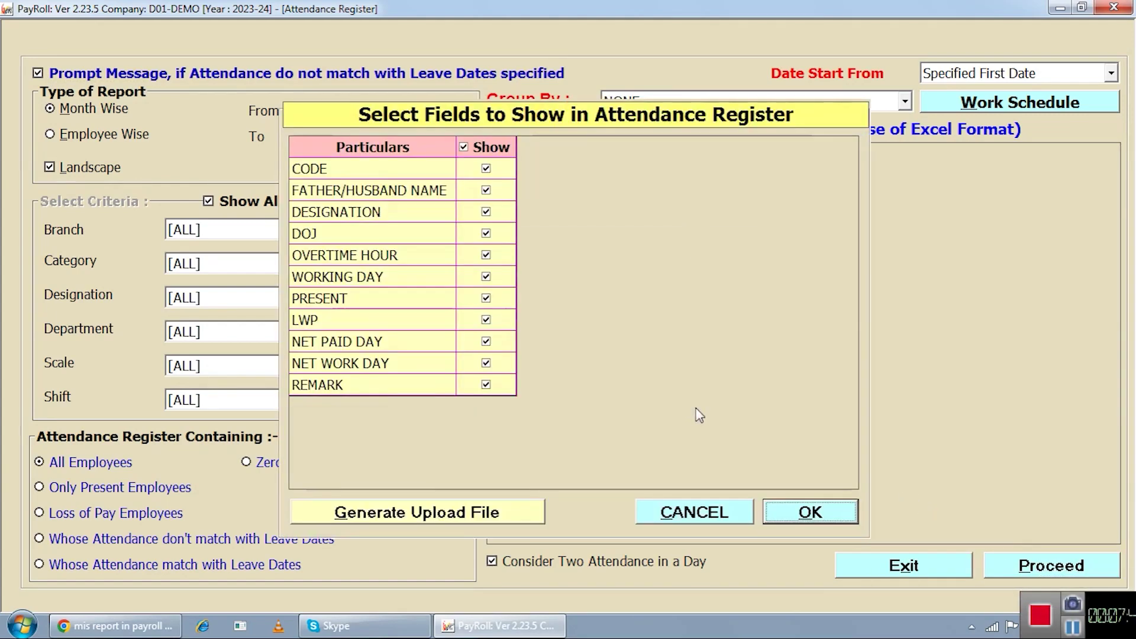
pyautogui.click(781, 513)
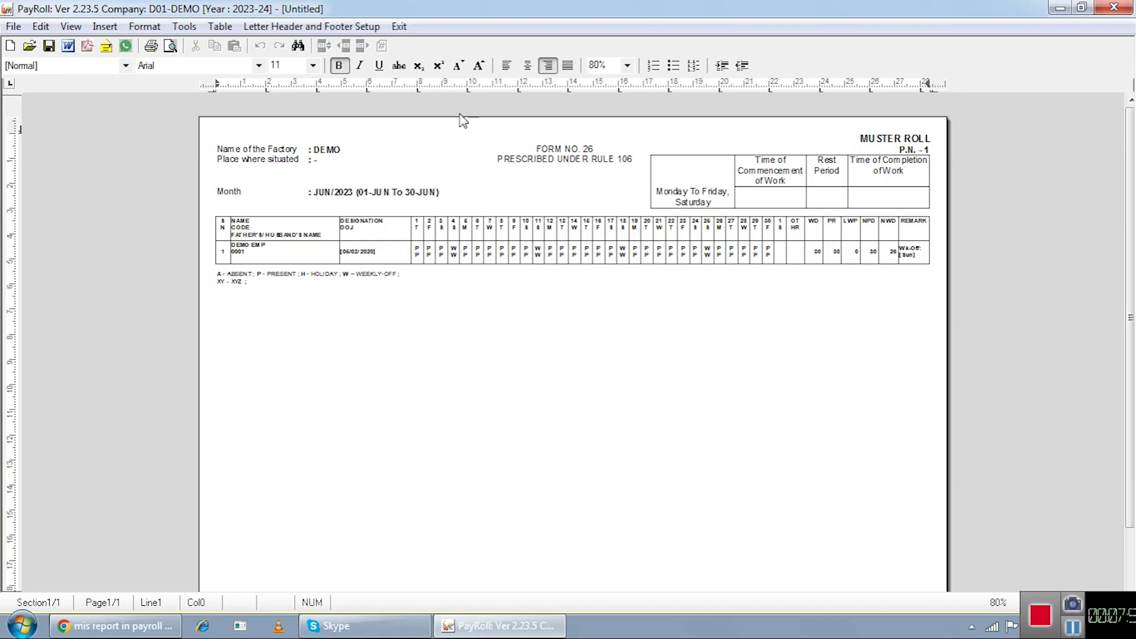
# - Close the generated muster roll, cancel the field selection and exit the attendance register
pyautogui.click(399, 26)
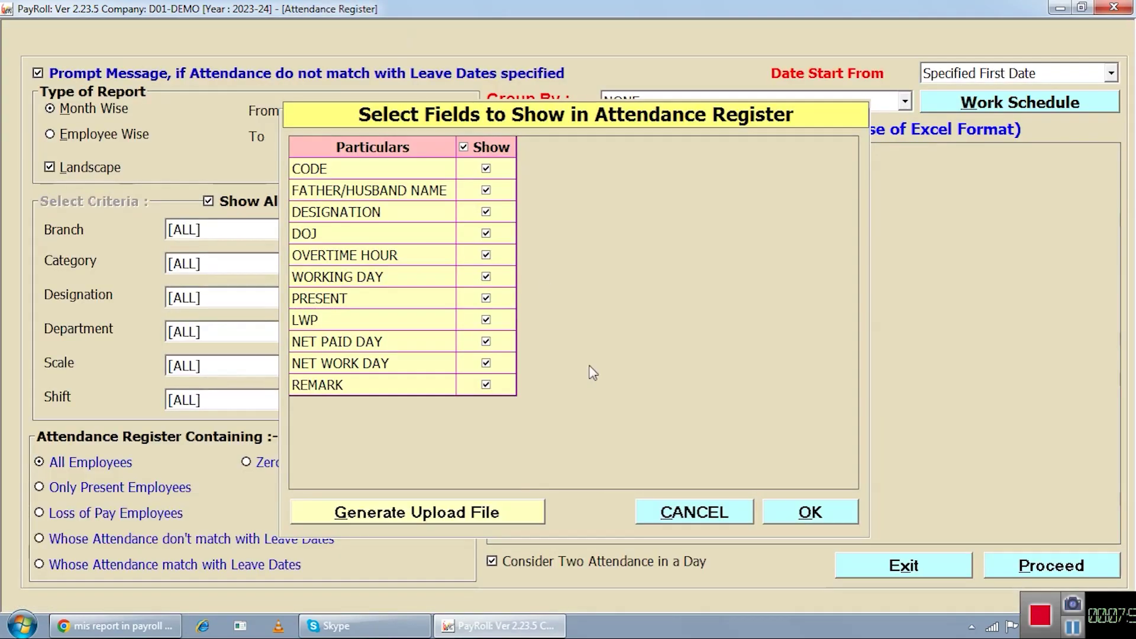
pyautogui.click(670, 513)
pyautogui.click(881, 571)
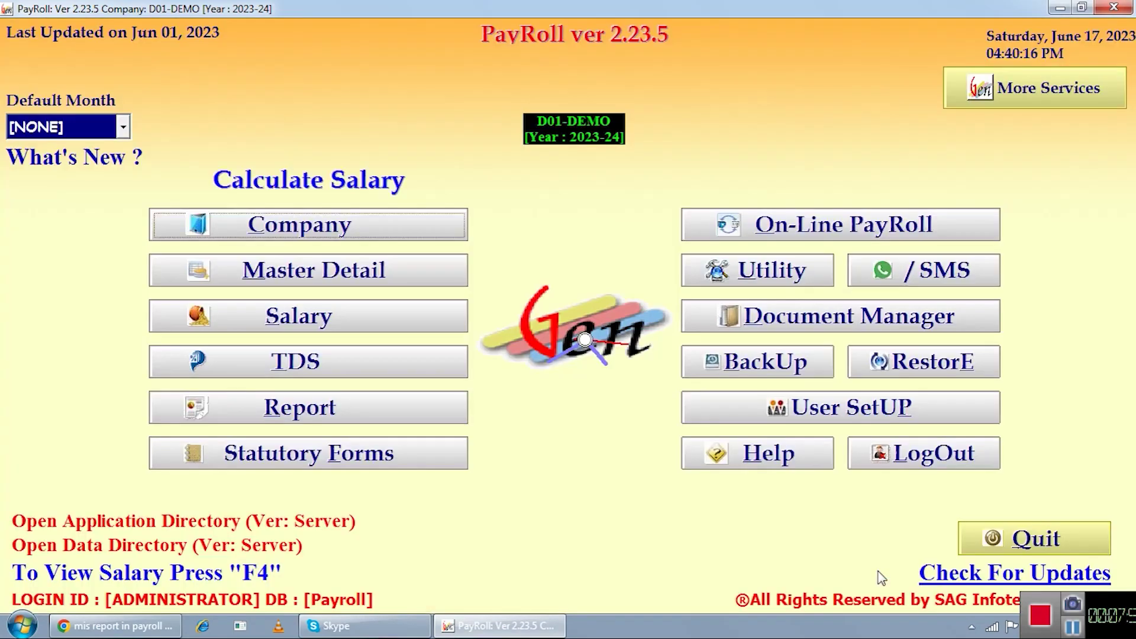
# - Generate the employee master information report for all employees in Format1
pyautogui.click(438, 413)
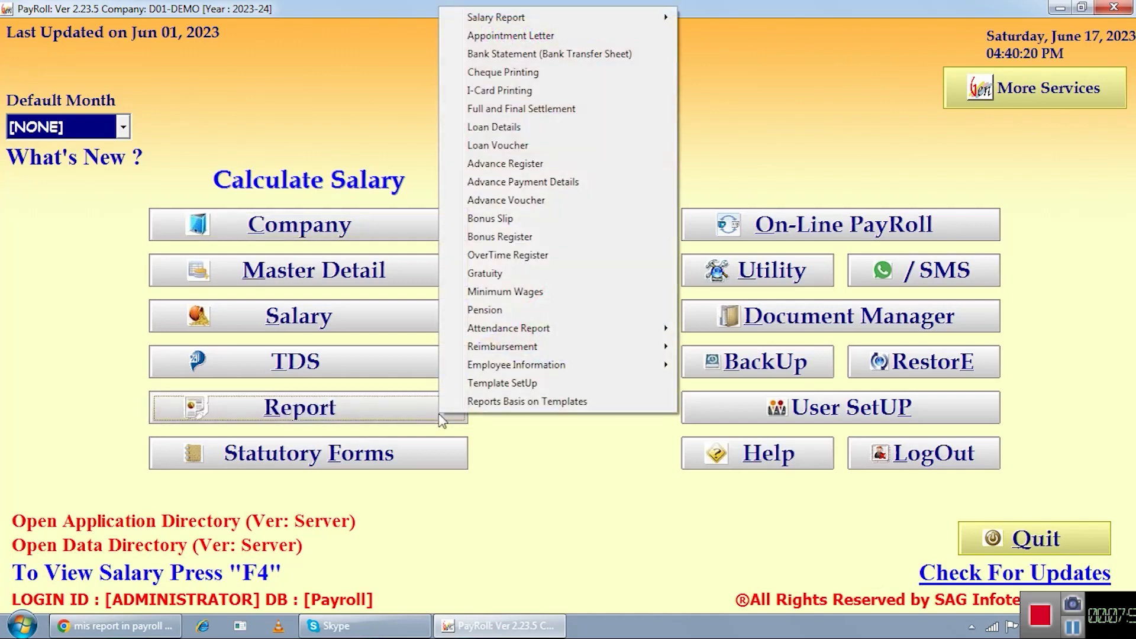
pyautogui.moveTo(515, 352)
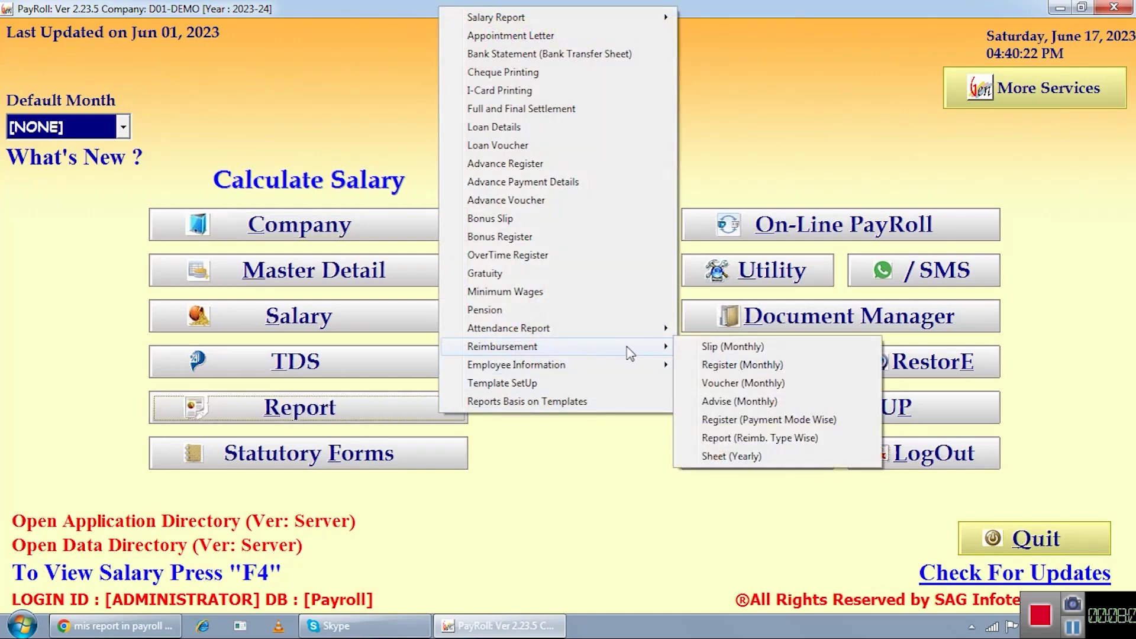
pyautogui.moveTo(663, 371)
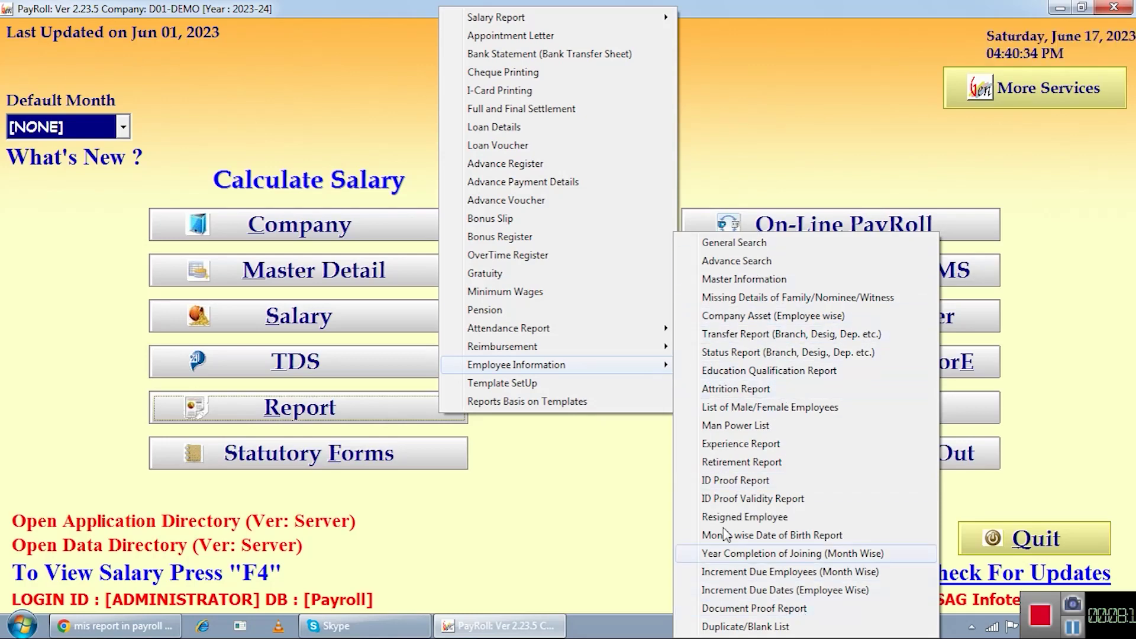
pyautogui.click(740, 284)
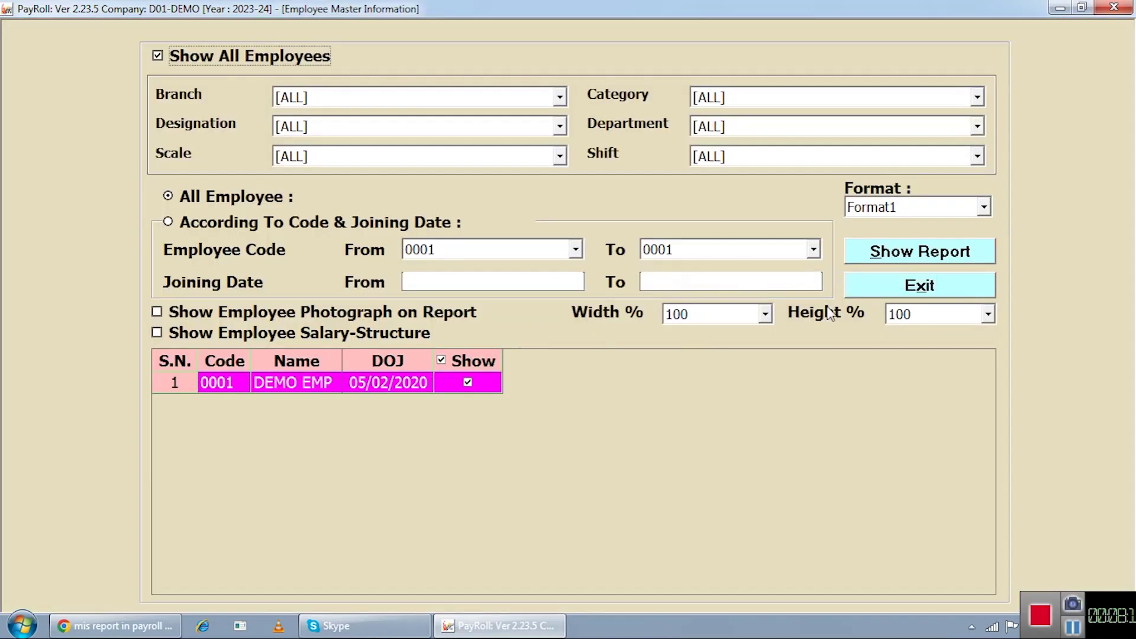
pyautogui.click(875, 252)
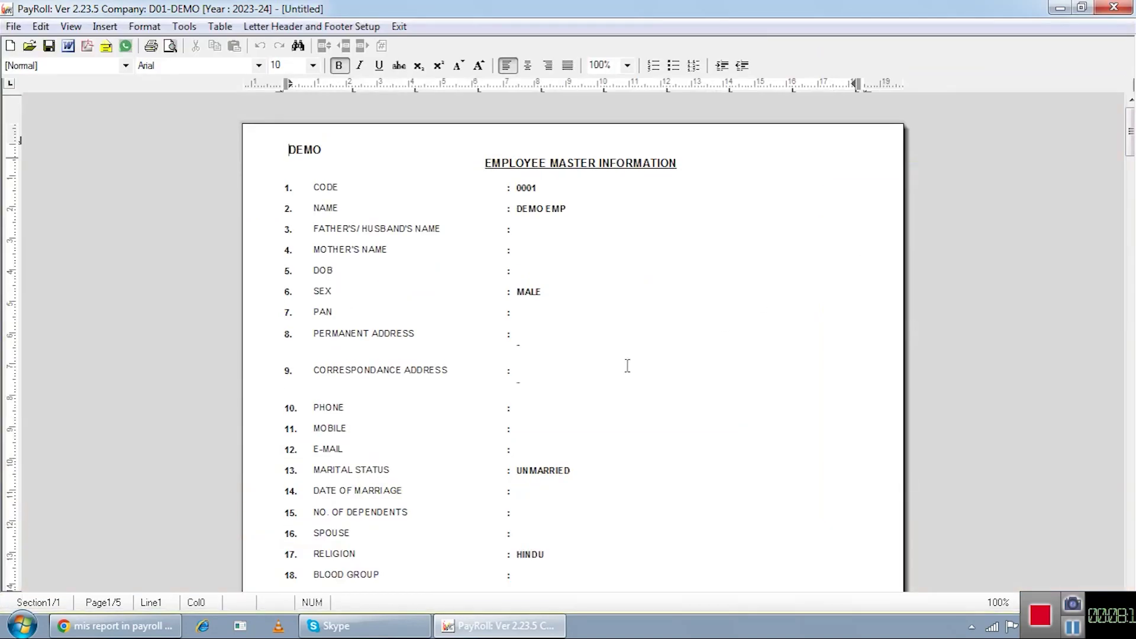
# - Read through the employee master information report to the signature section, close it and exit the report screen
pyautogui.scroll(-1, 548, 323)
pyautogui.scroll(1, 531, 194)
pyautogui.scroll(-8, 549, 213)
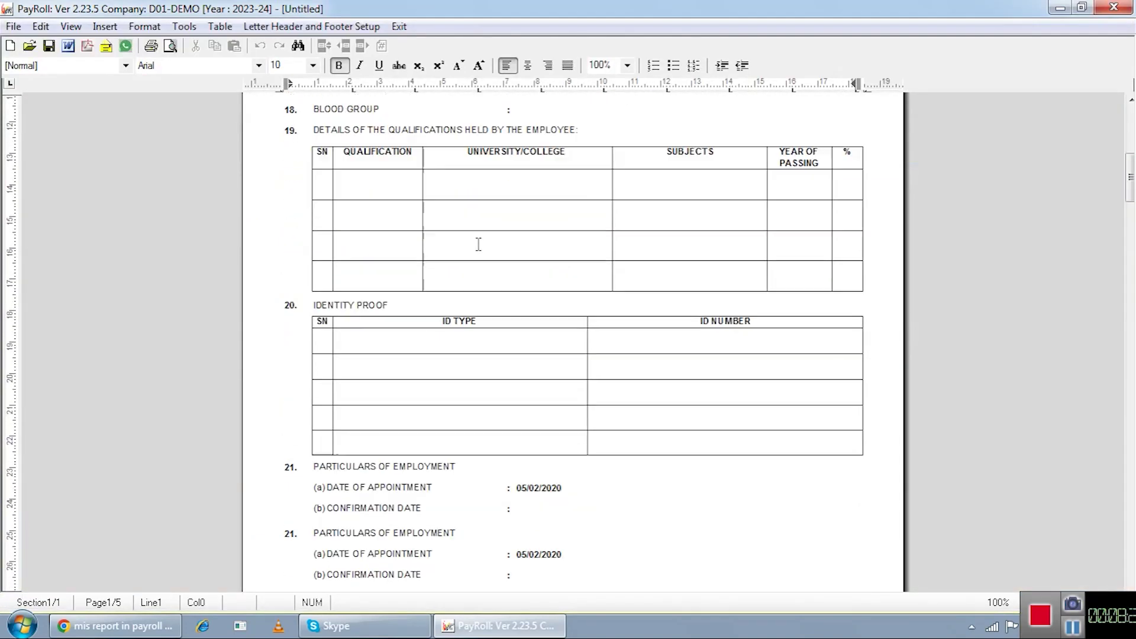
pyautogui.scroll(-10, 478, 244)
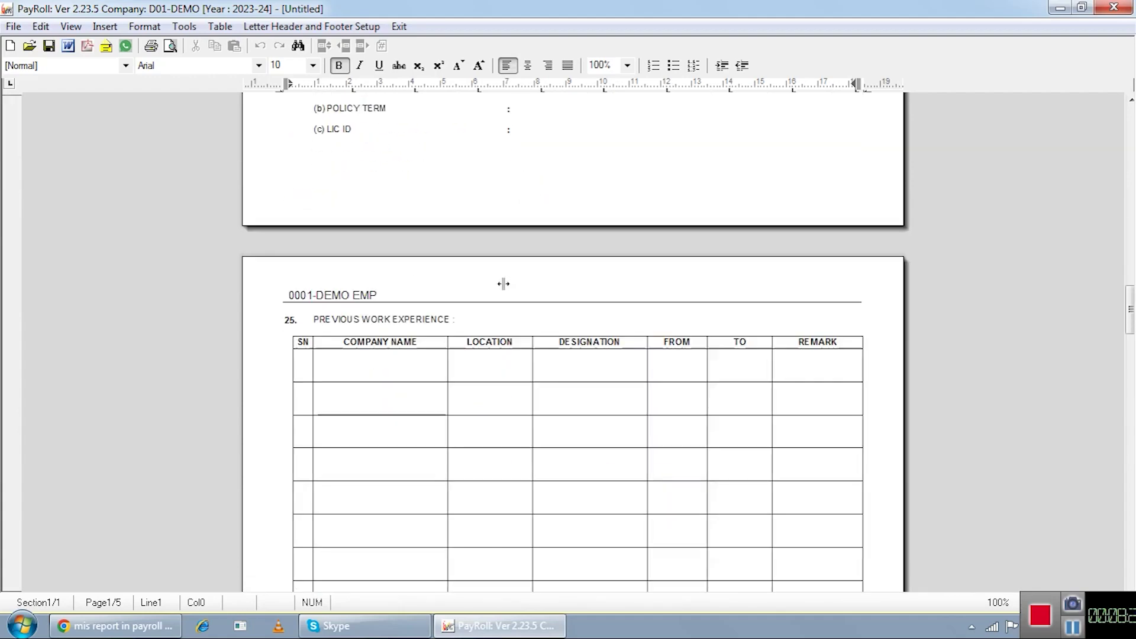
pyautogui.scroll(-10, 503, 283)
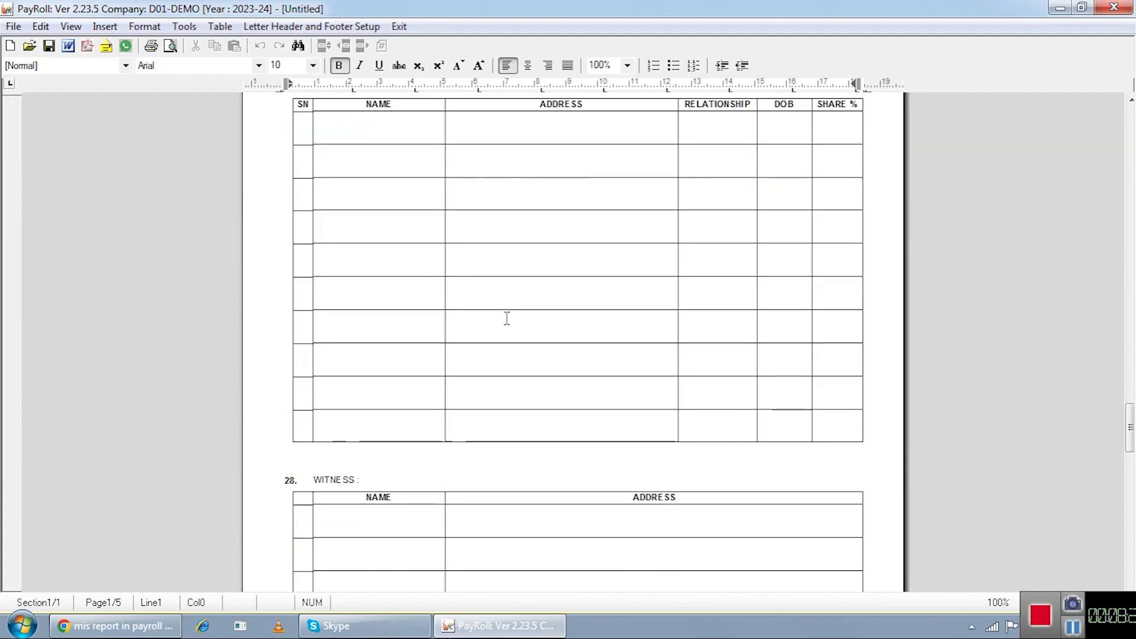
pyautogui.scroll(-10, 506, 318)
pyautogui.scroll(3, 507, 318)
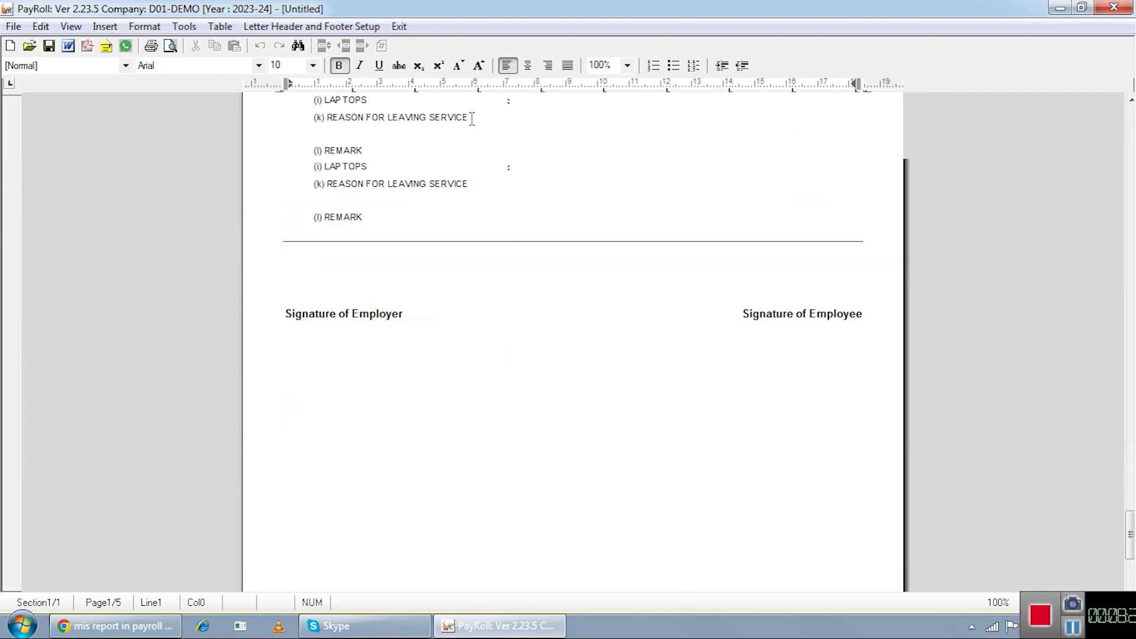
pyautogui.click(399, 26)
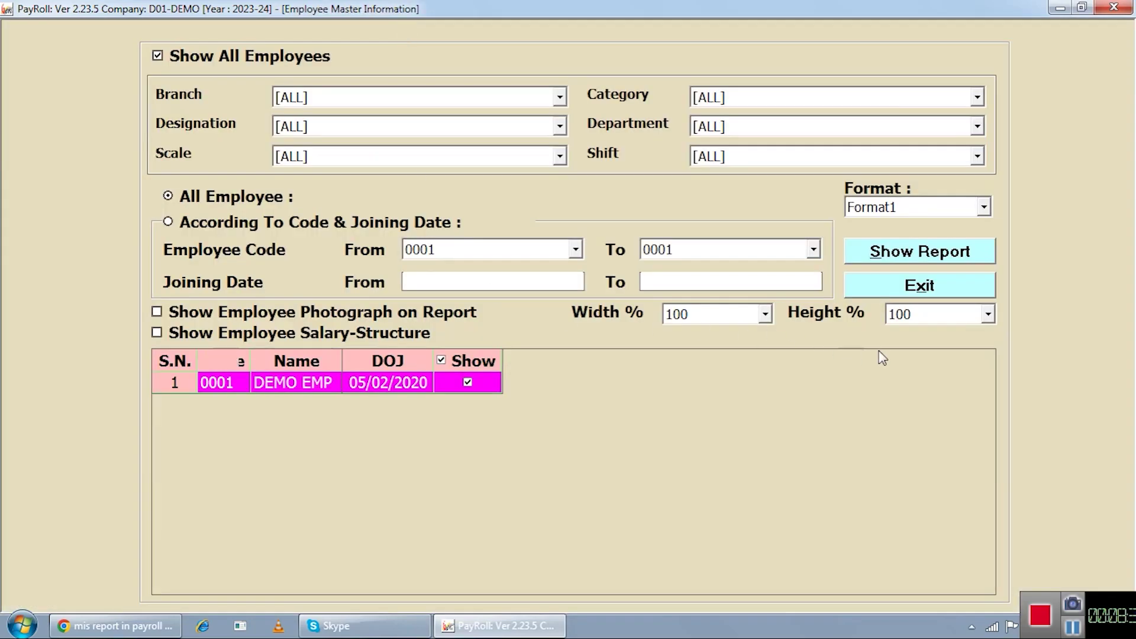
pyautogui.click(880, 285)
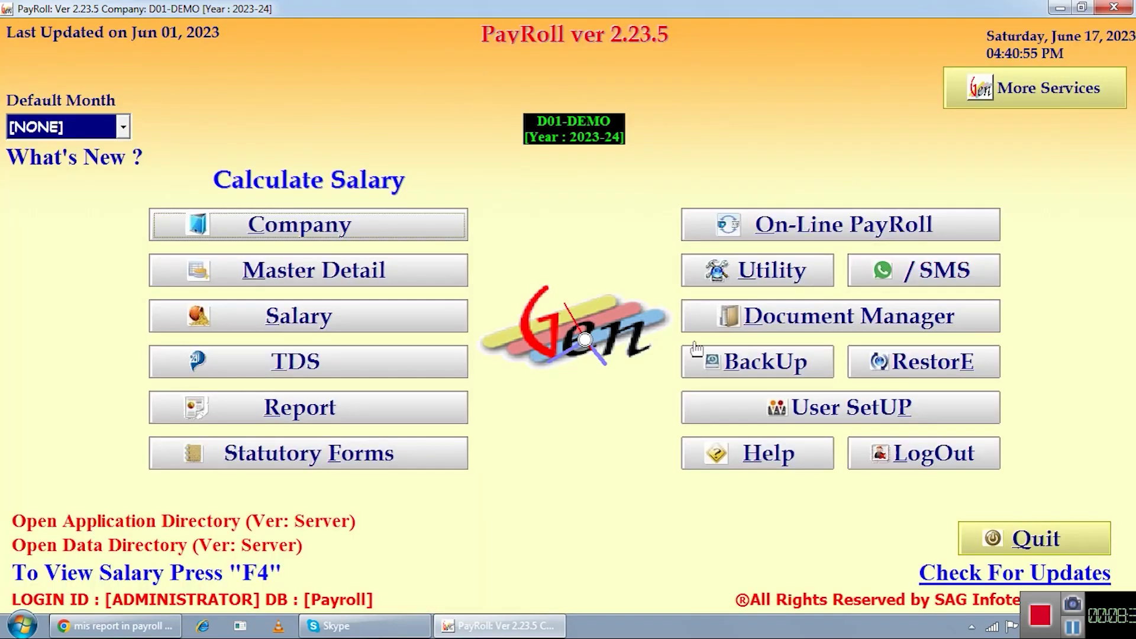
# - View the report template setup and its form for adding a template, cancel the addition and exit the template list
pyautogui.click(299, 408)
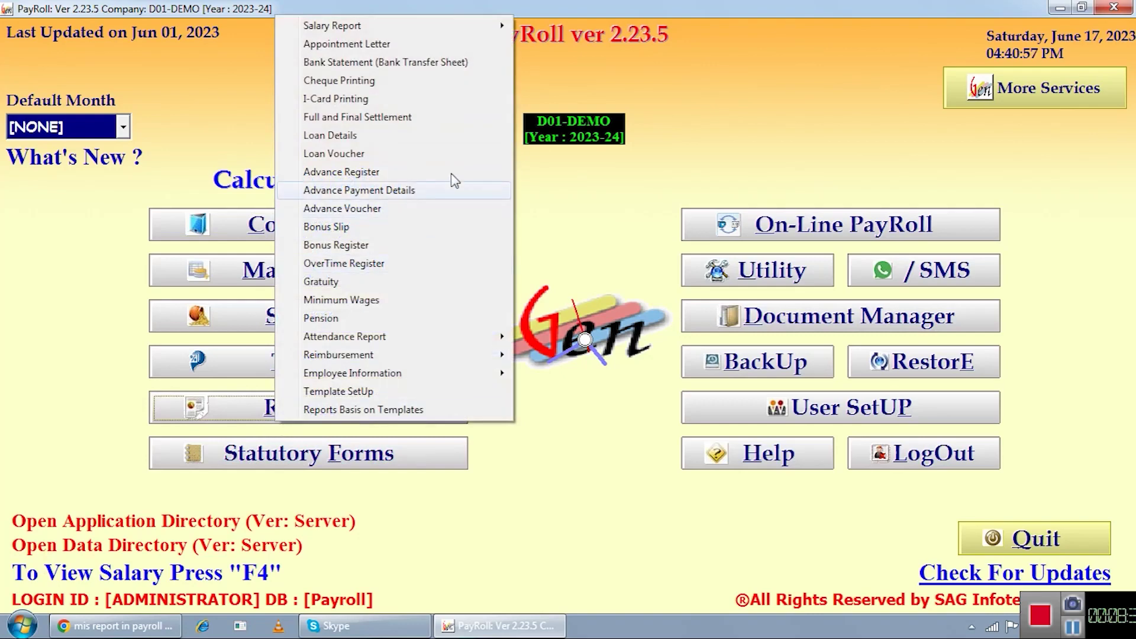
pyautogui.moveTo(442, 338)
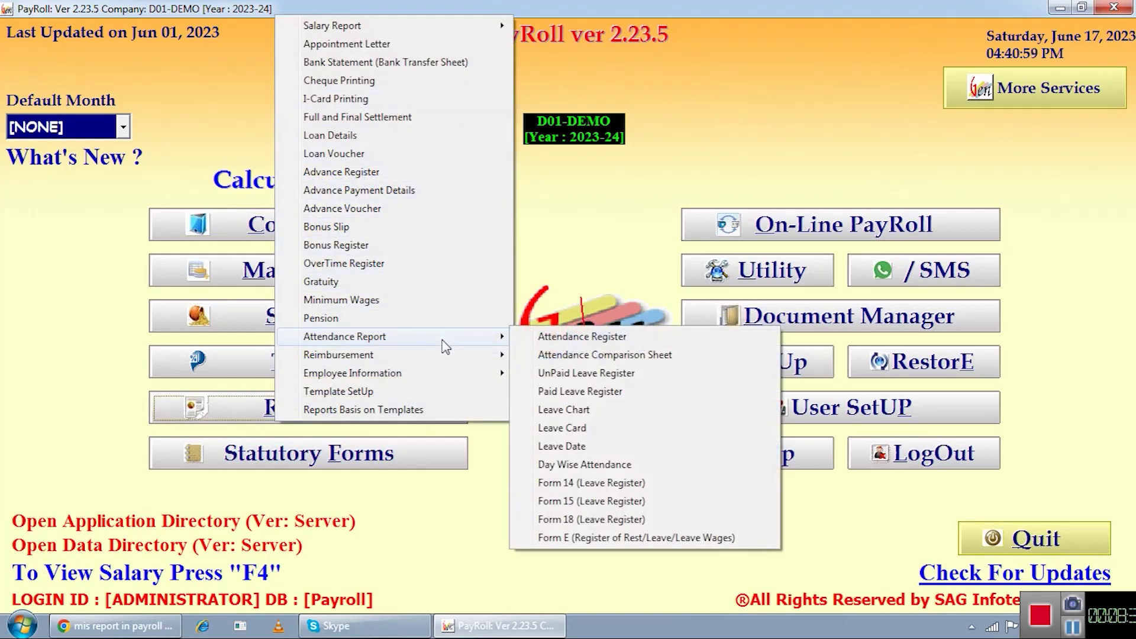
pyautogui.moveTo(446, 379)
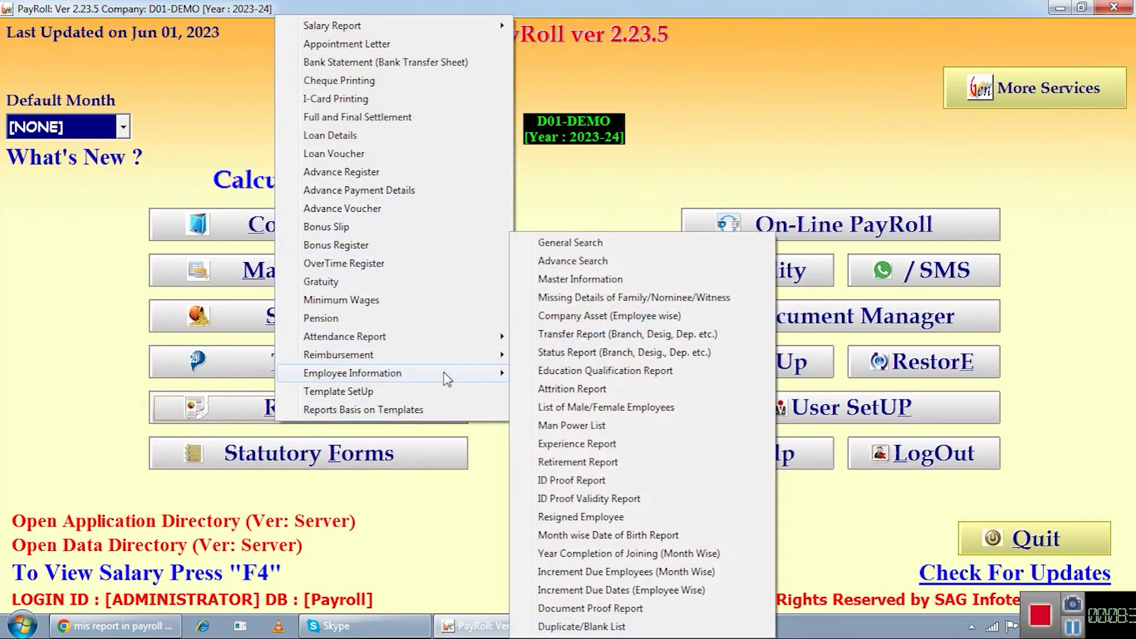
pyautogui.click(404, 396)
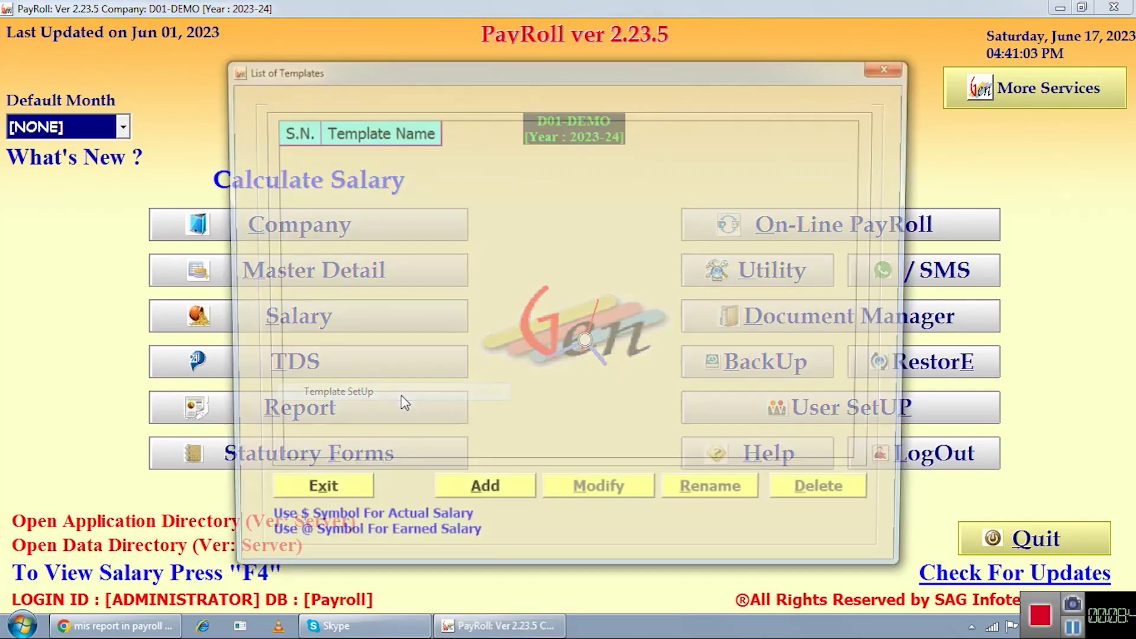
pyautogui.click(457, 500)
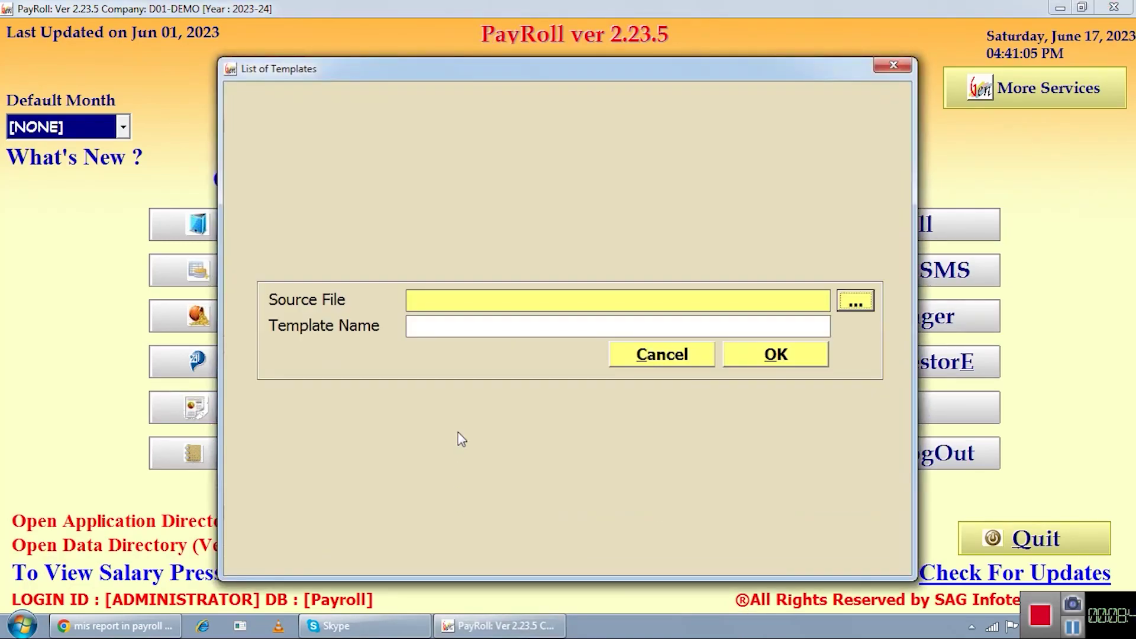
pyautogui.click(691, 360)
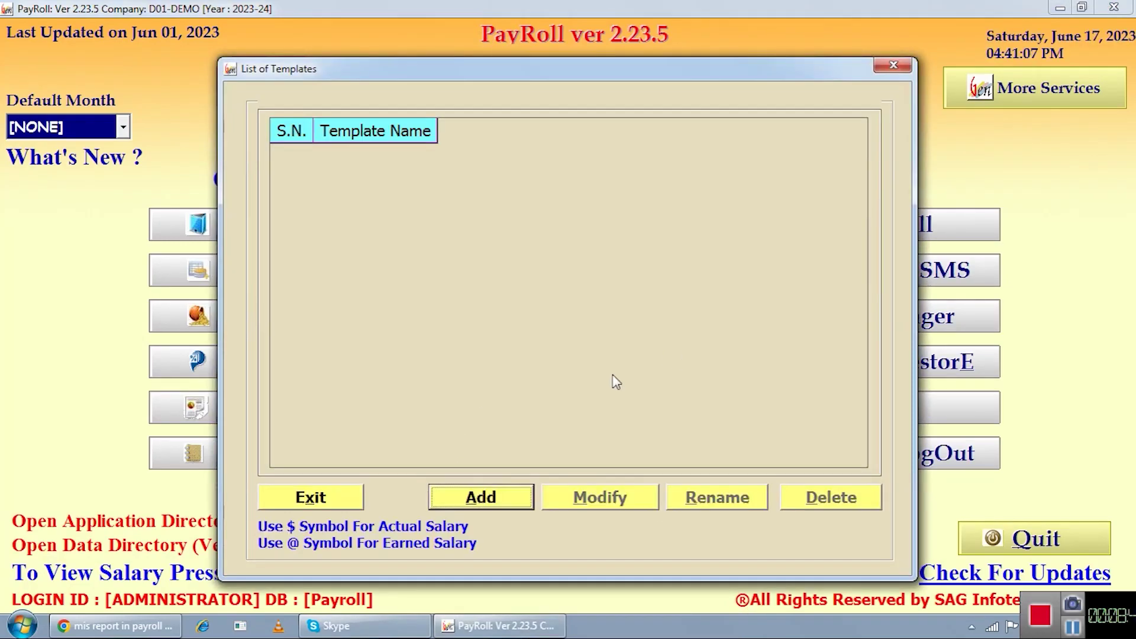
pyautogui.click(362, 500)
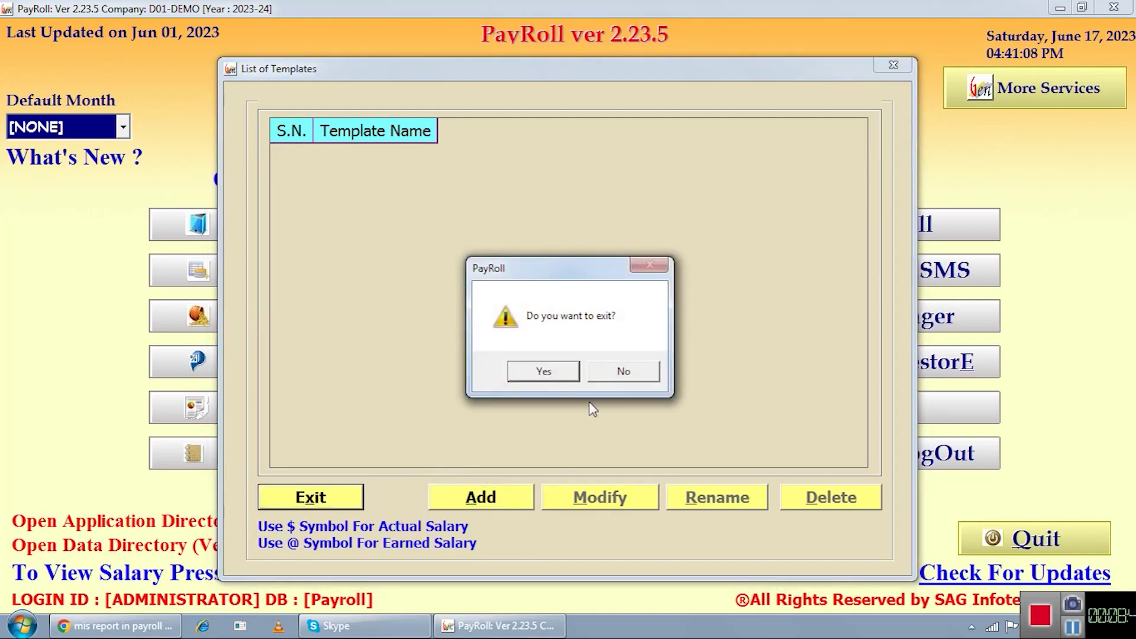
pyautogui.click(540, 372)
# - View the template file selection and its setup list for the June employee-wise template reports, then cancel the selection
pyautogui.click(394, 411)
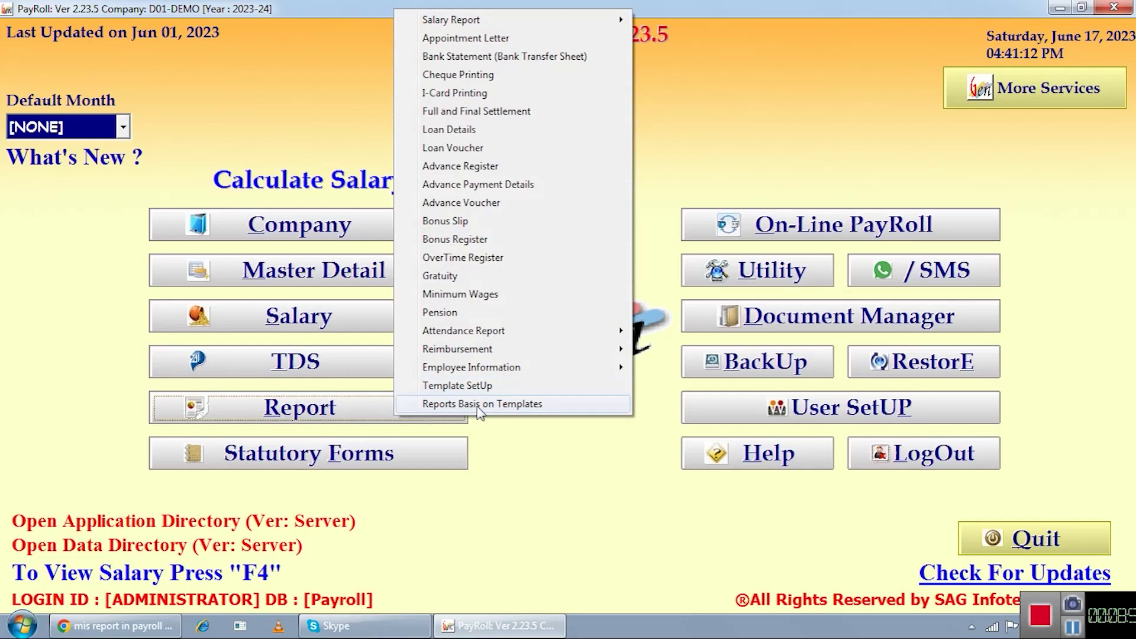
pyautogui.click(478, 405)
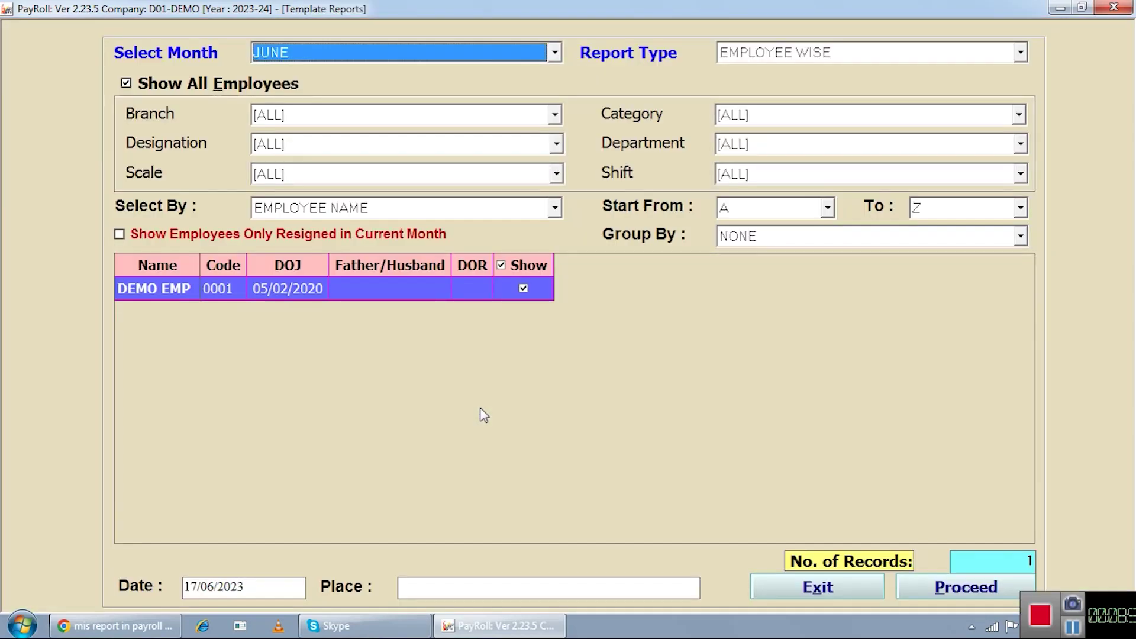
pyautogui.click(952, 589)
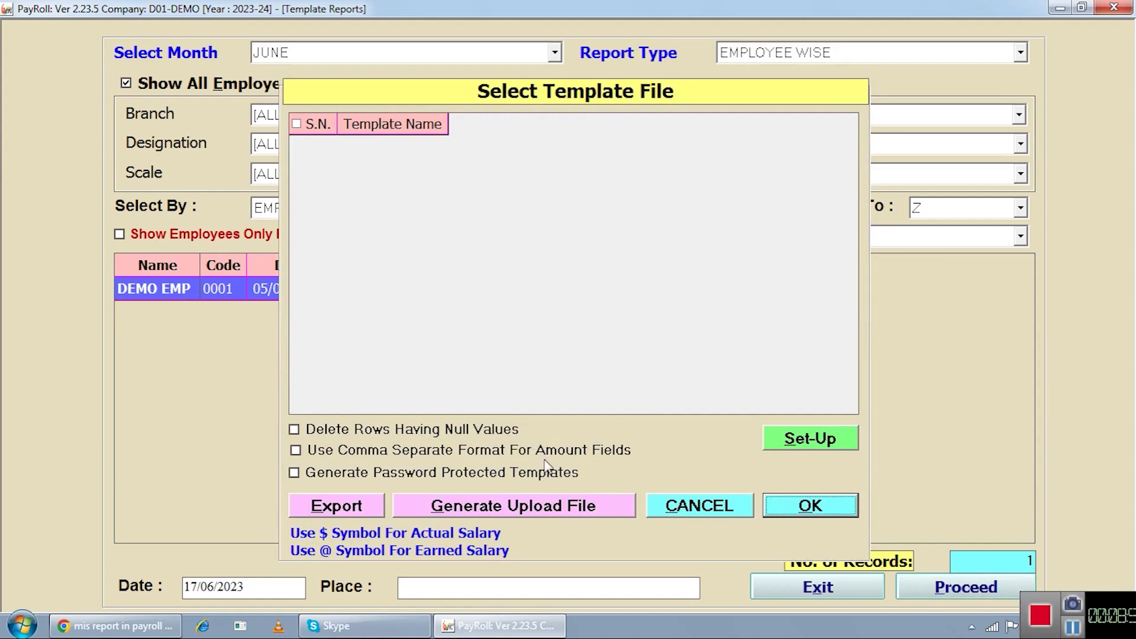
pyautogui.click(789, 449)
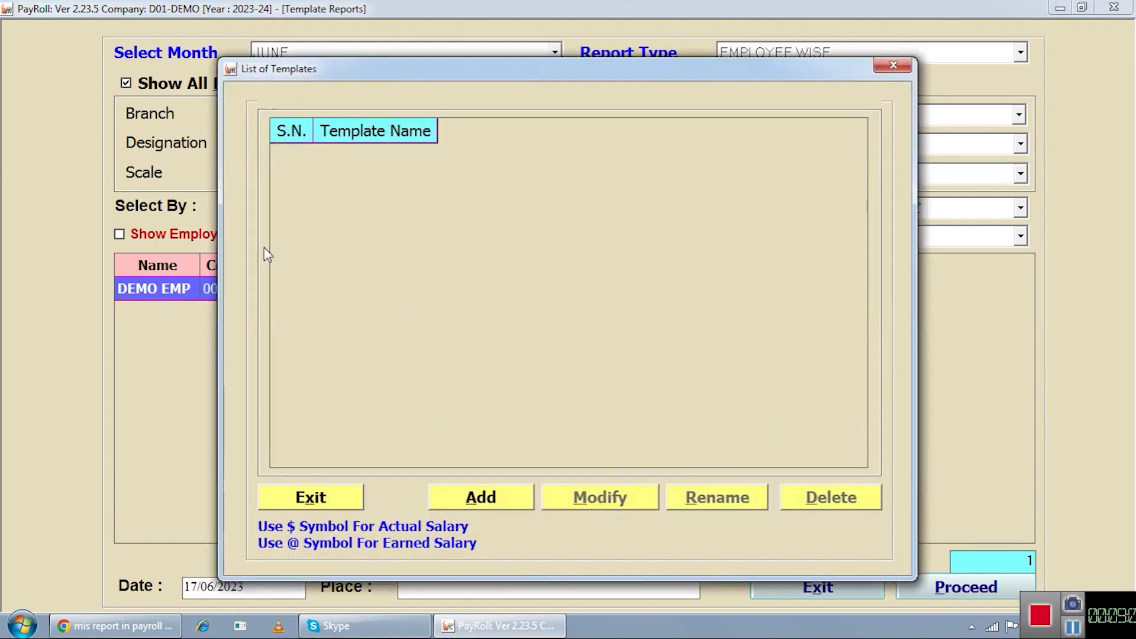
pyautogui.click(306, 502)
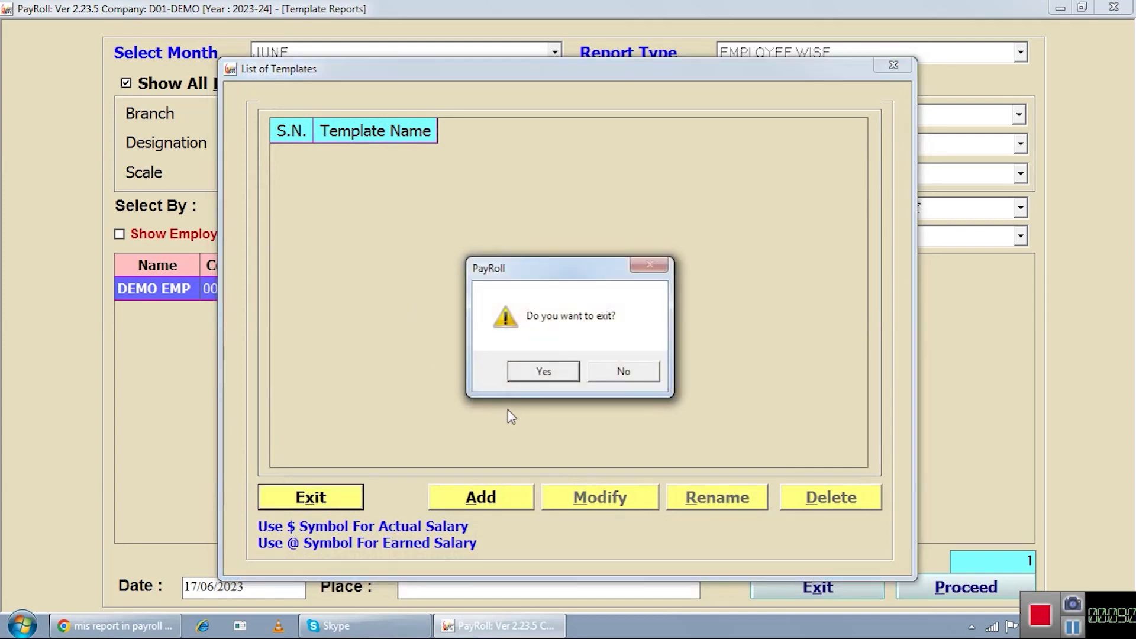
pyautogui.click(536, 373)
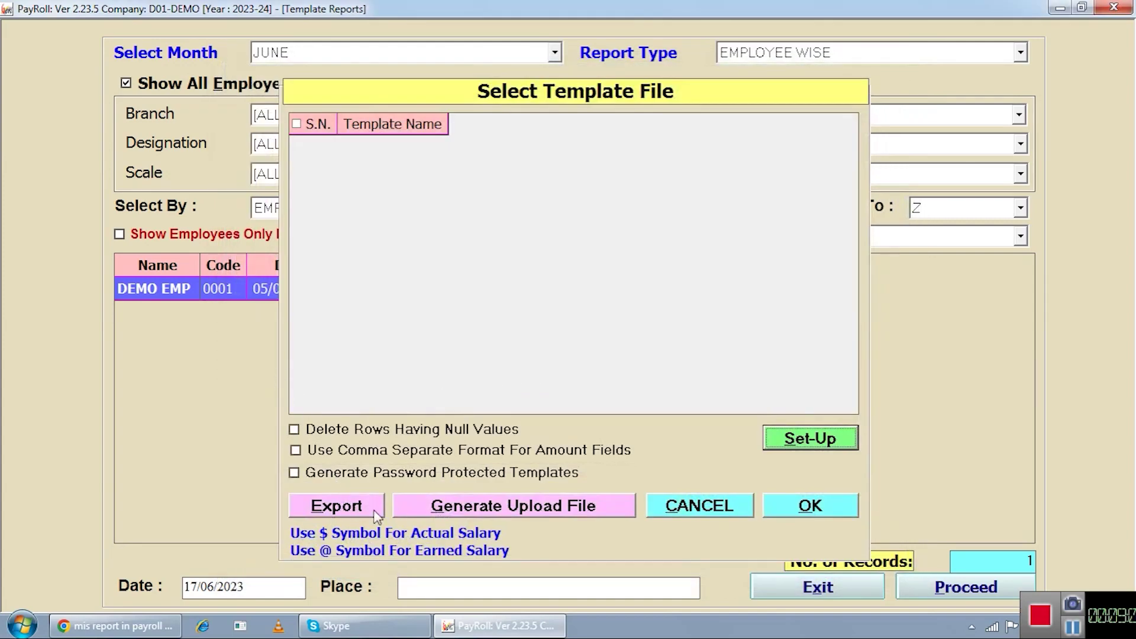
pyautogui.click(704, 510)
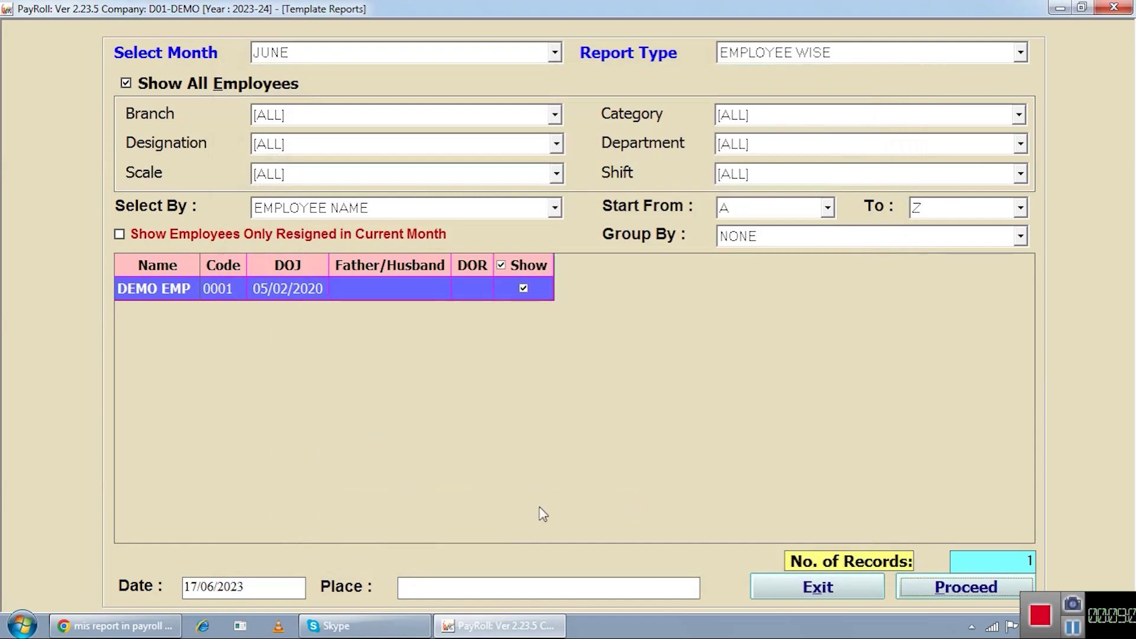
# - Leave the template reports, view the Document Manager's form for adding an employee document and cancel the addition
pyautogui.click(818, 587)
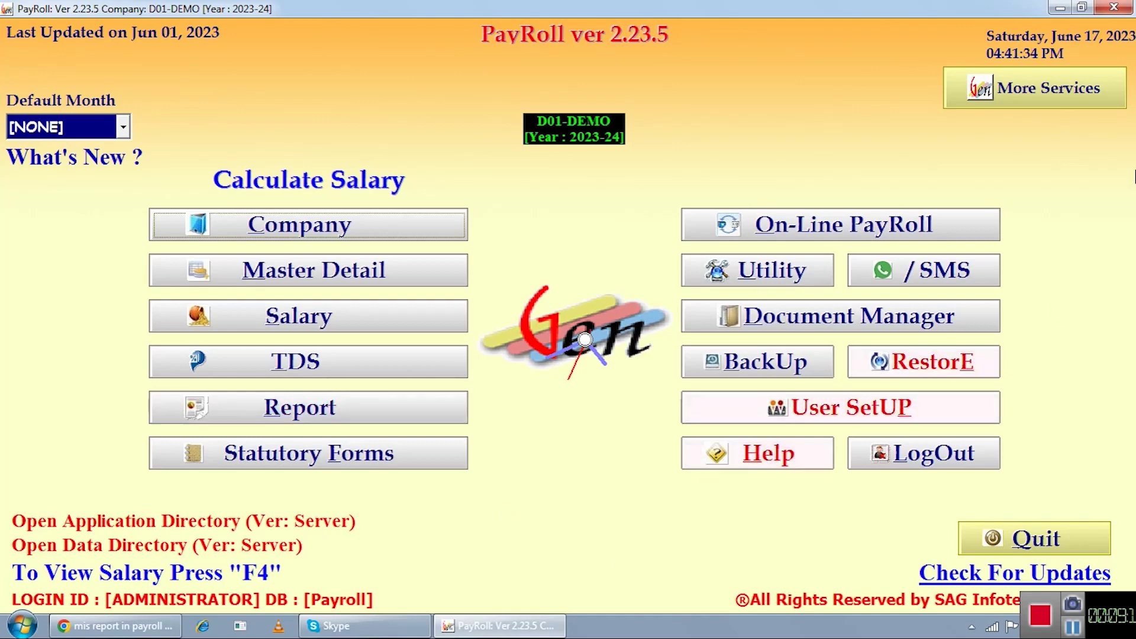
pyautogui.click(775, 329)
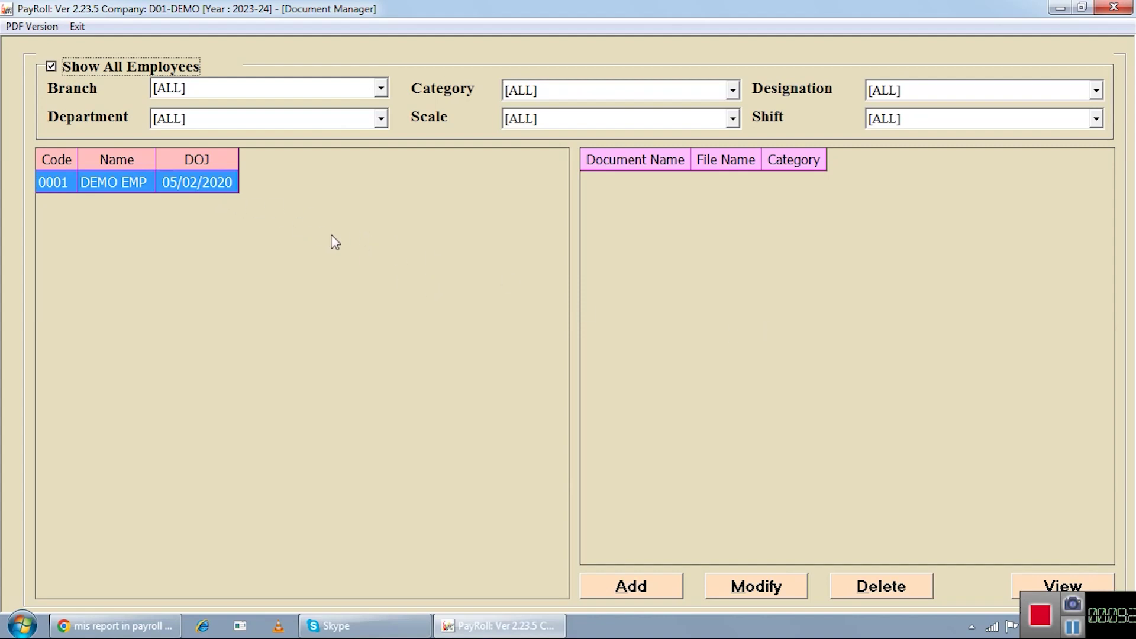
pyautogui.click(628, 586)
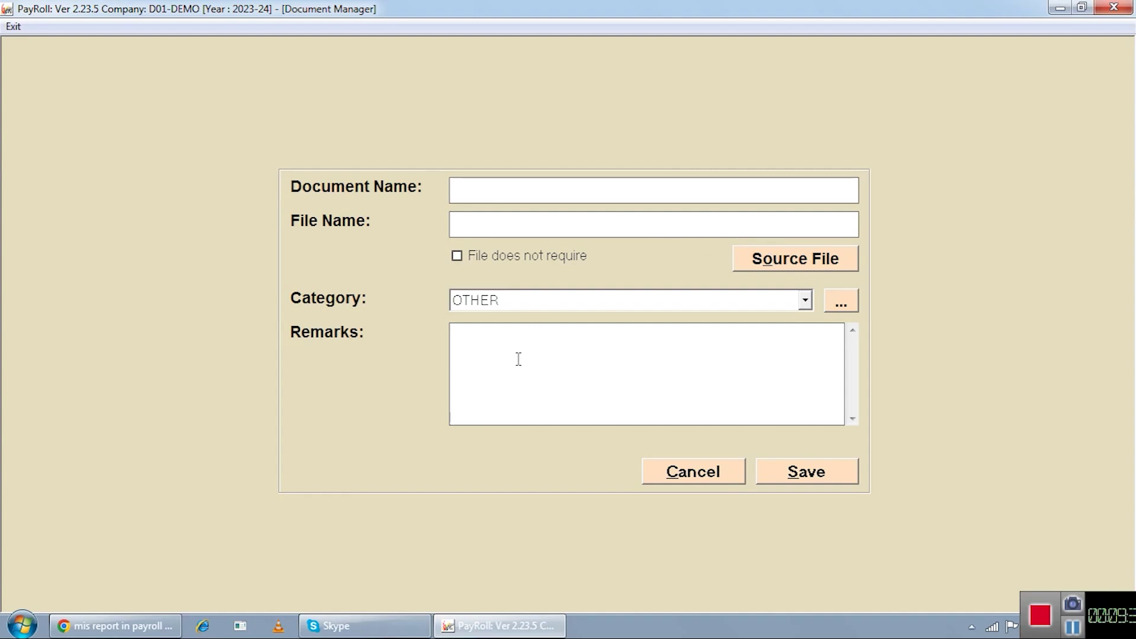
pyautogui.click(708, 474)
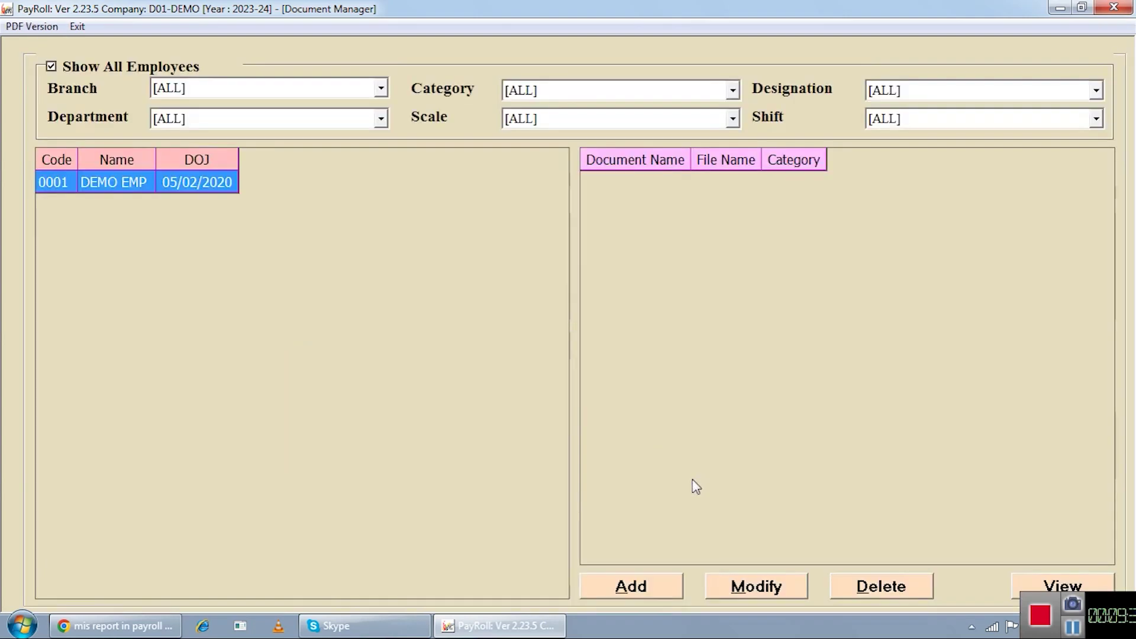
# - Try to view the documents stored for employee code 0001 and exit the Document Manager
pyautogui.click(97, 183)
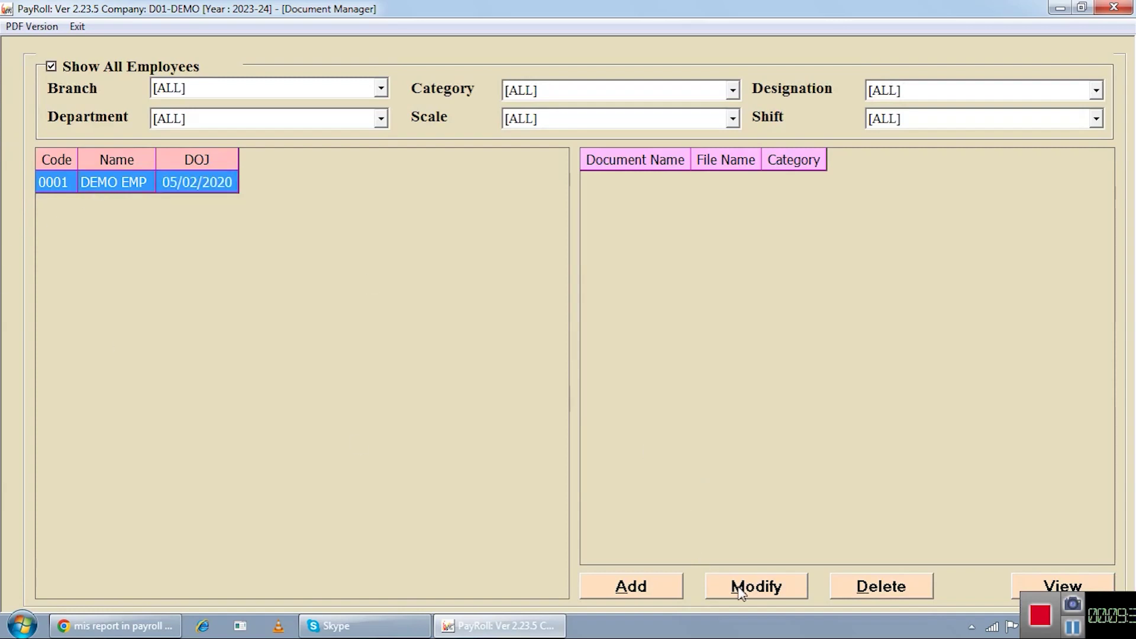
pyautogui.click(1027, 585)
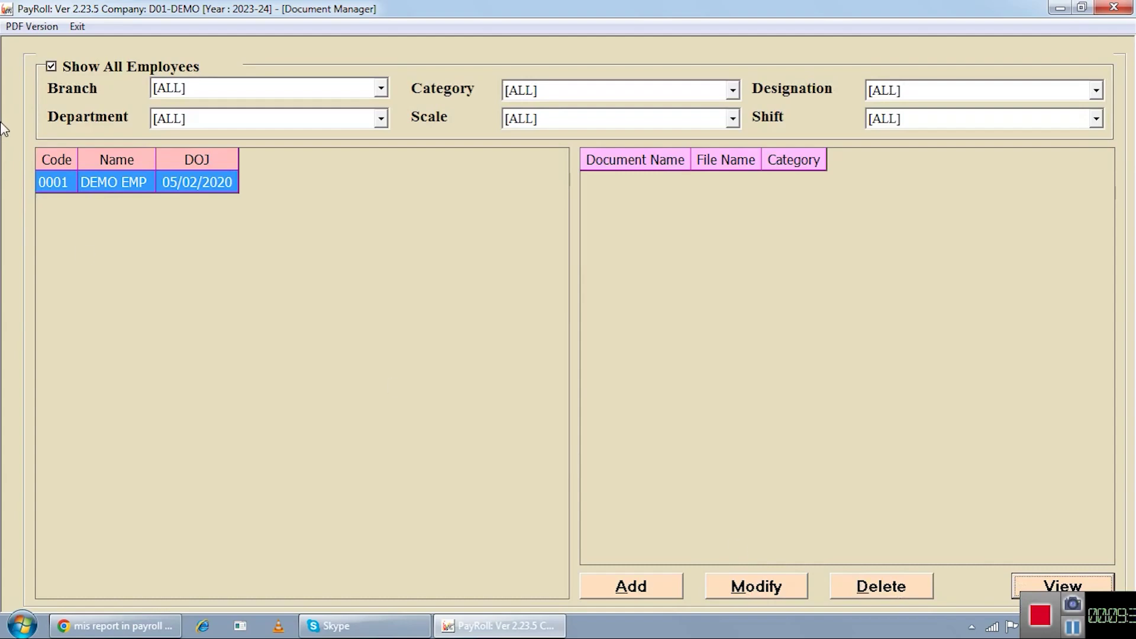
pyautogui.click(74, 28)
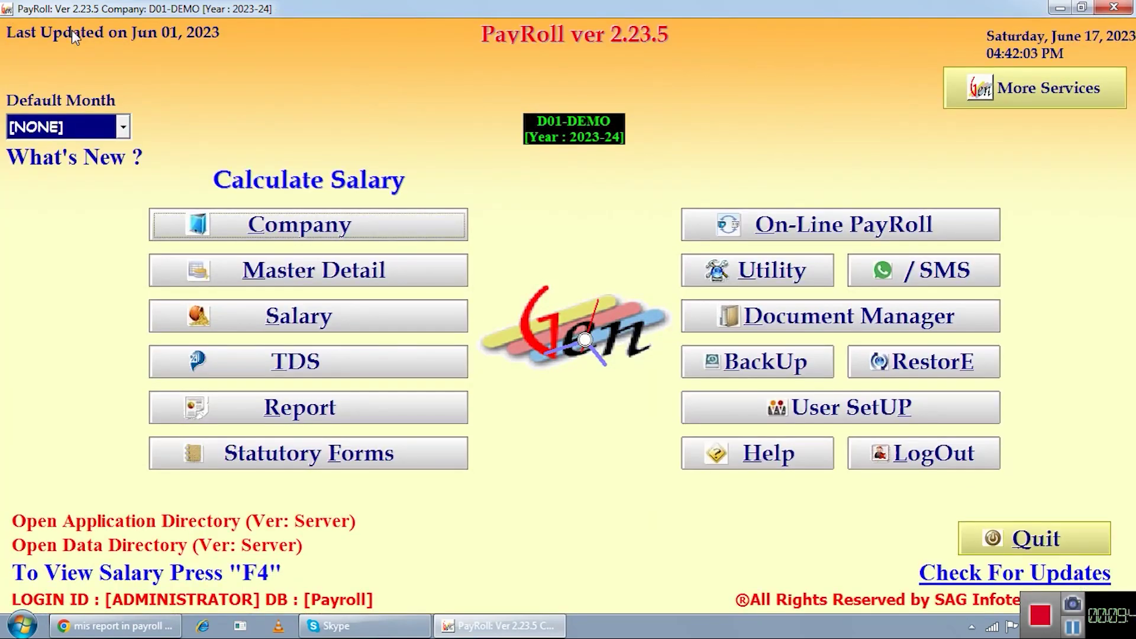